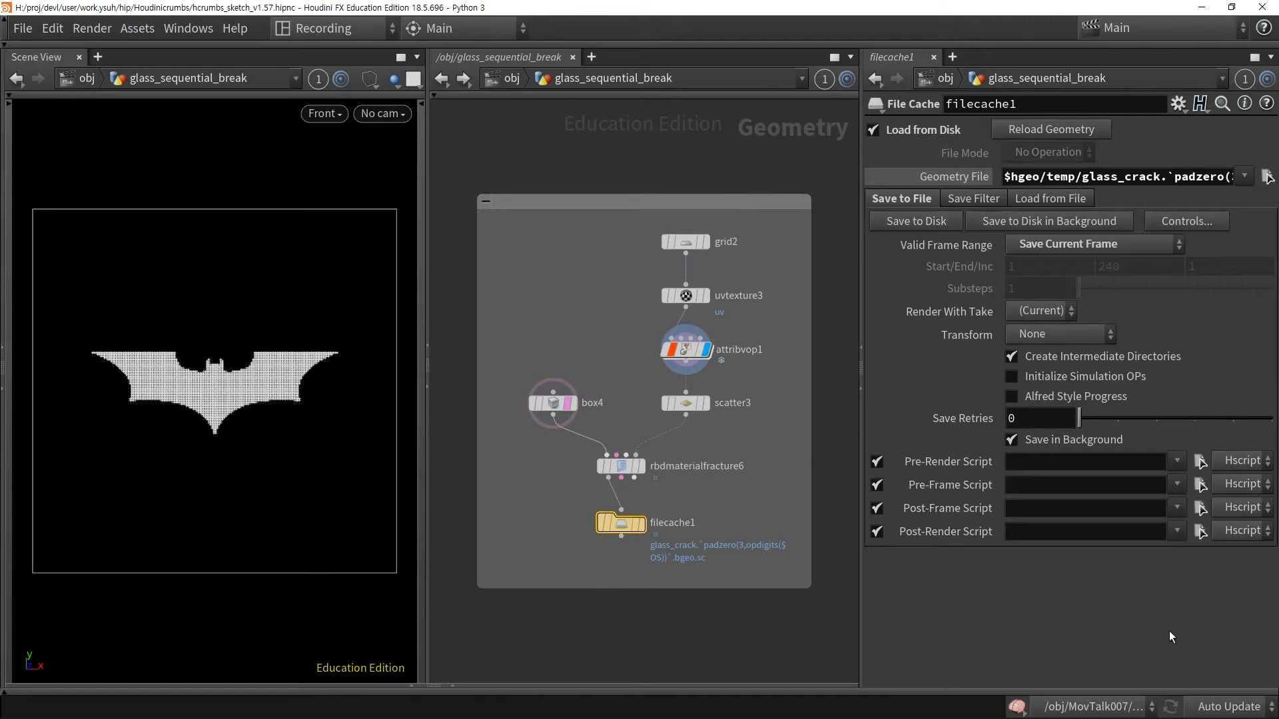
- Display the scatter3 points and the filecache1 fracture in the viewport, and inspect the rbdmaterialfracture6 settings
click(706, 405)
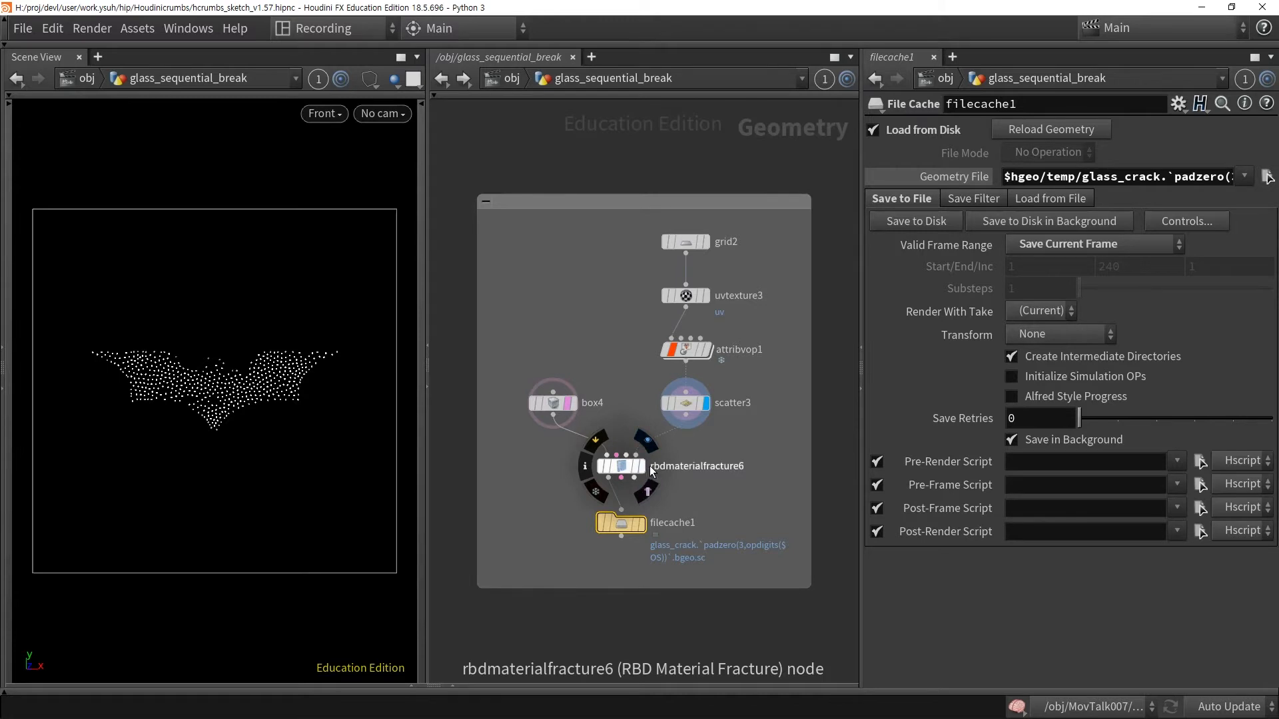
click(641, 526)
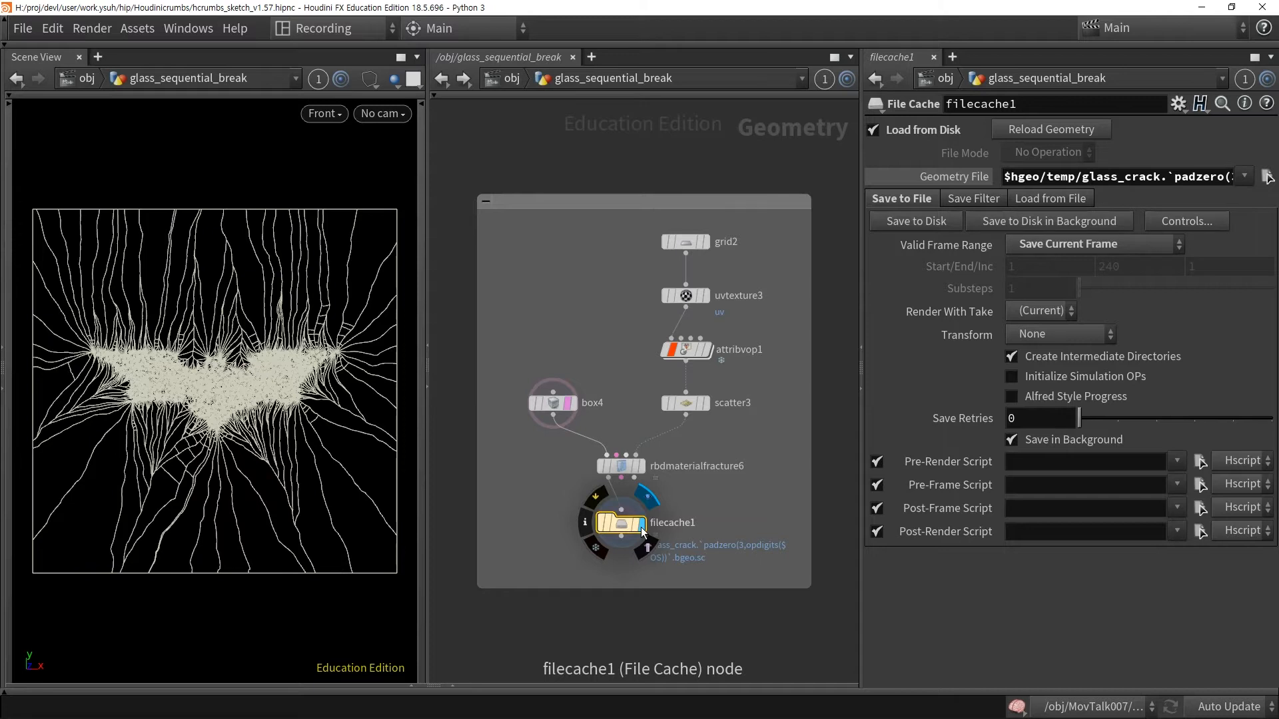
click(621, 467)
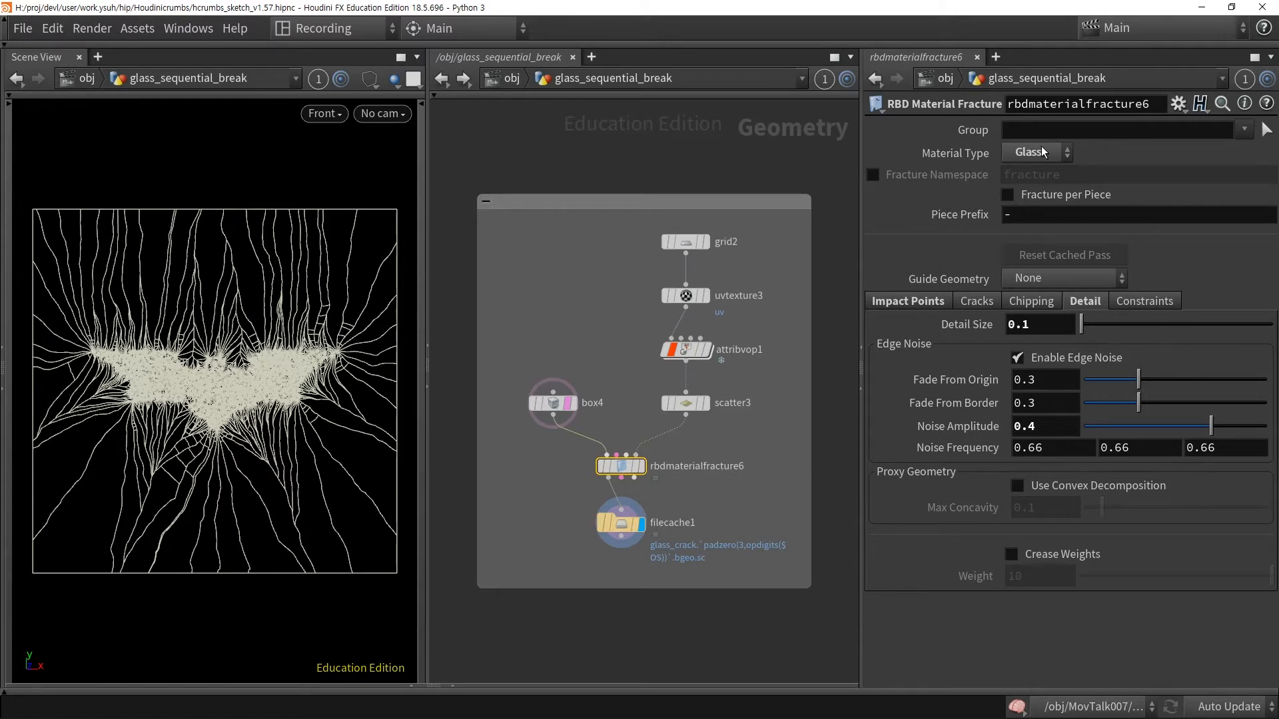
- Display rbdmaterialfracture2 from the example network and examine the crack pattern around its impact points up close
key(2)
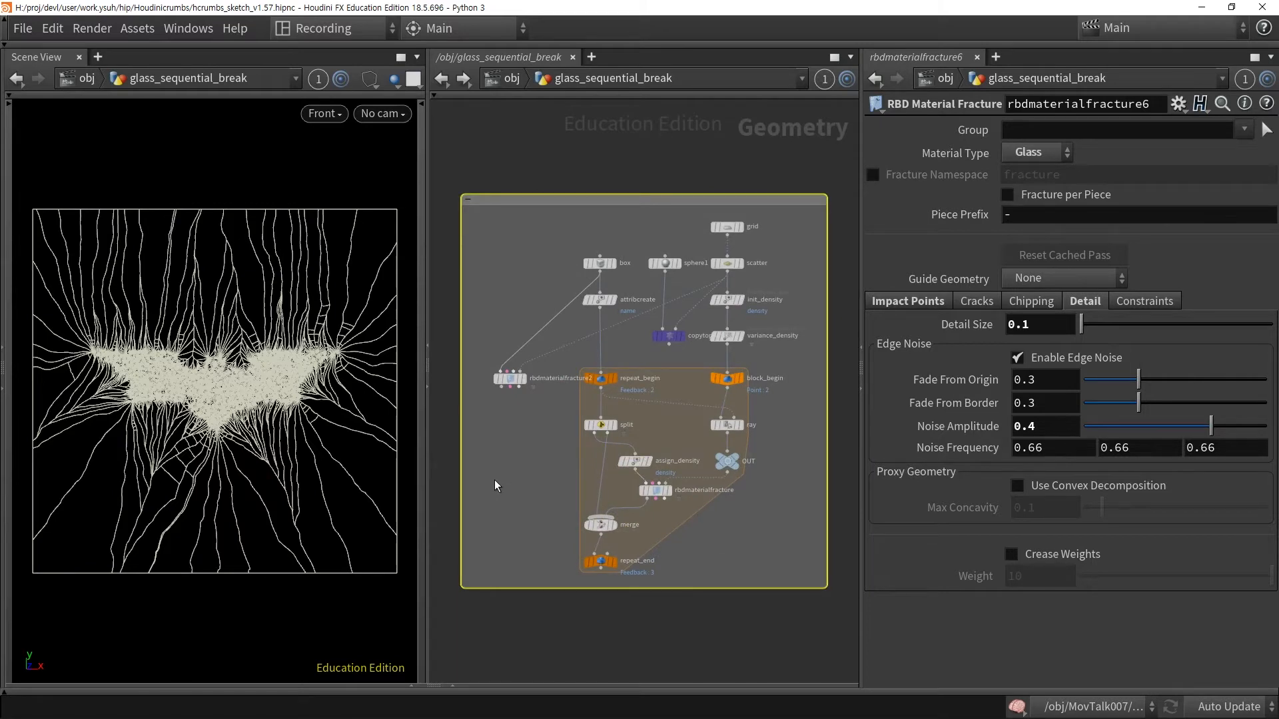
mouse_move(524, 385)
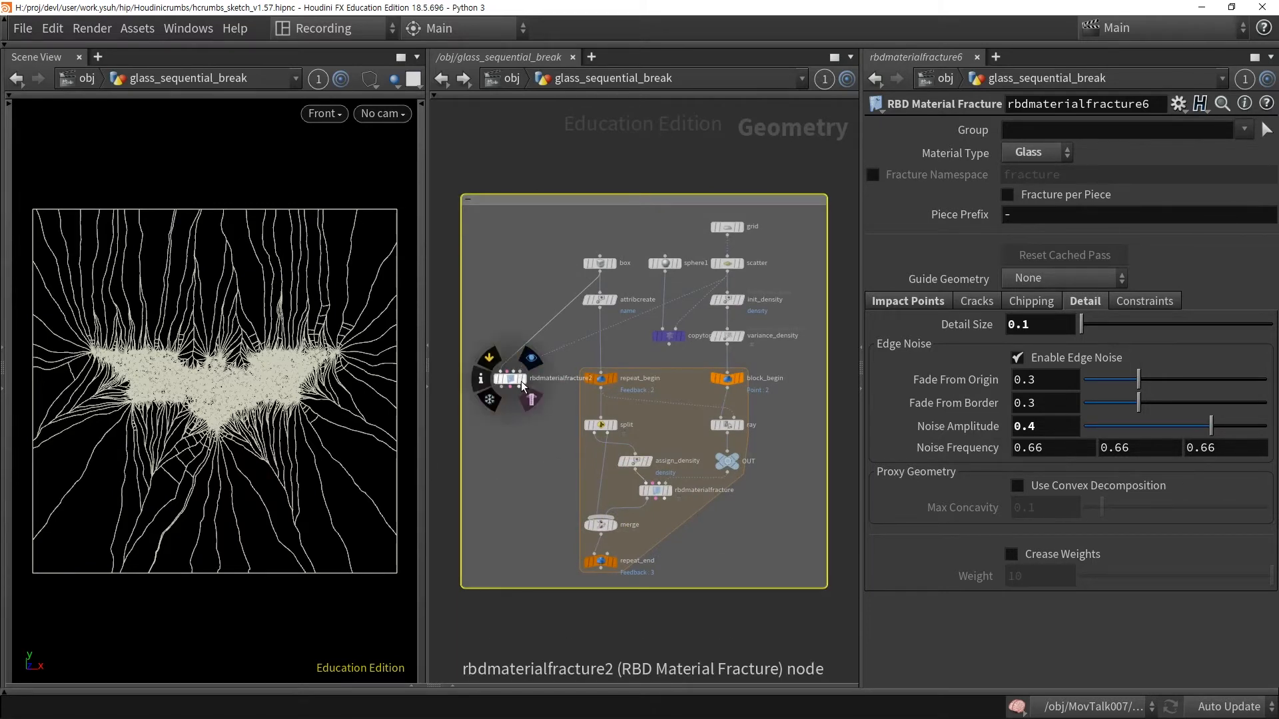
click(525, 385)
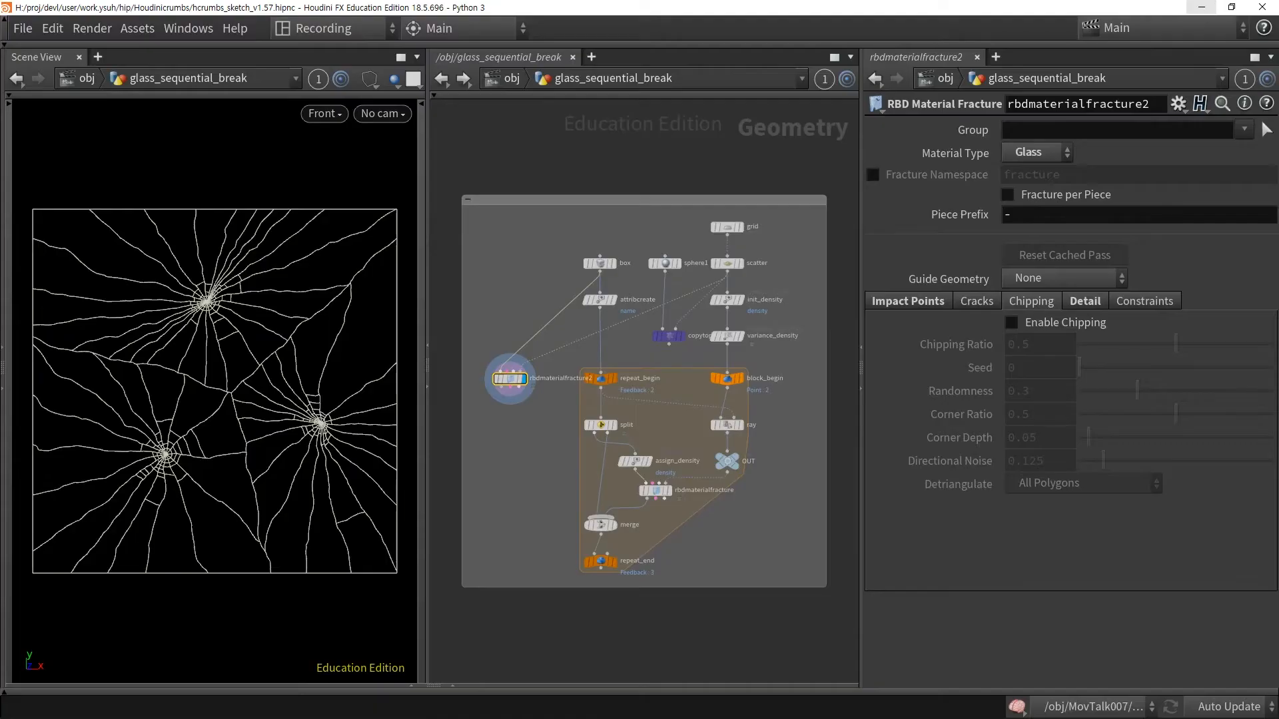
right_drag(336, 620, 341, 660)
middle_drag(341, 659, 256, 389)
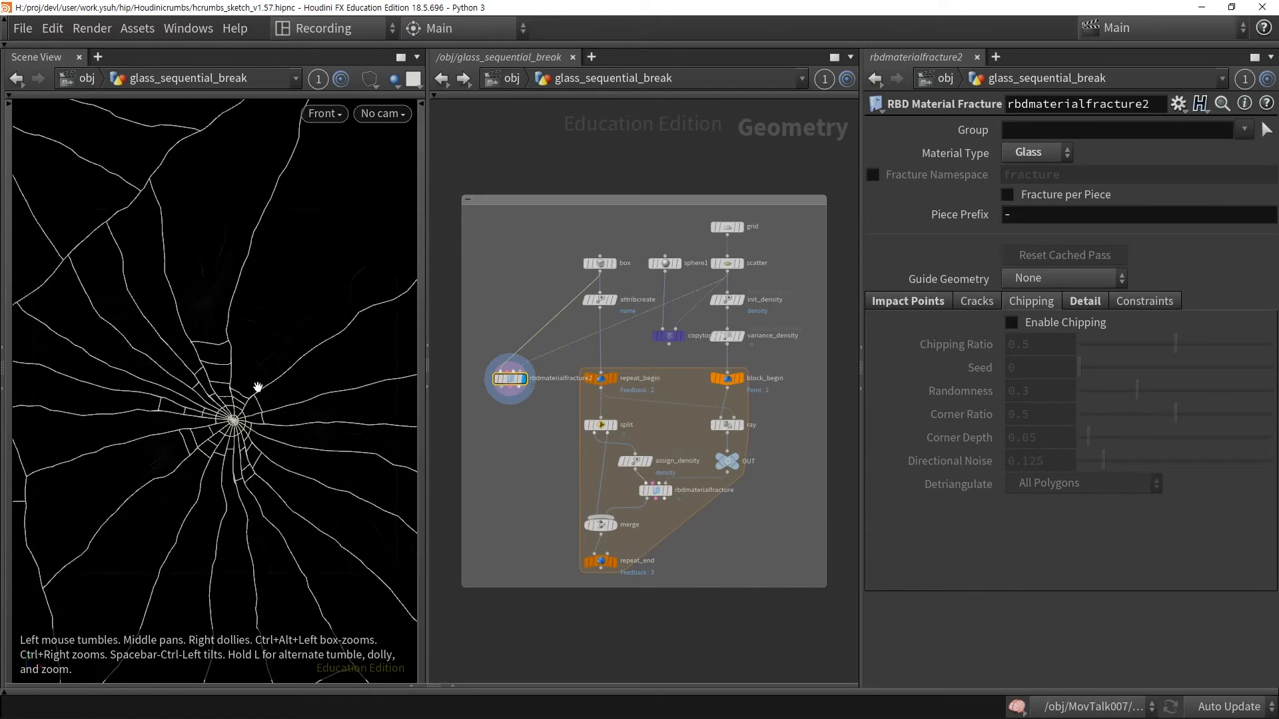
right_drag(260, 434, 286, 434)
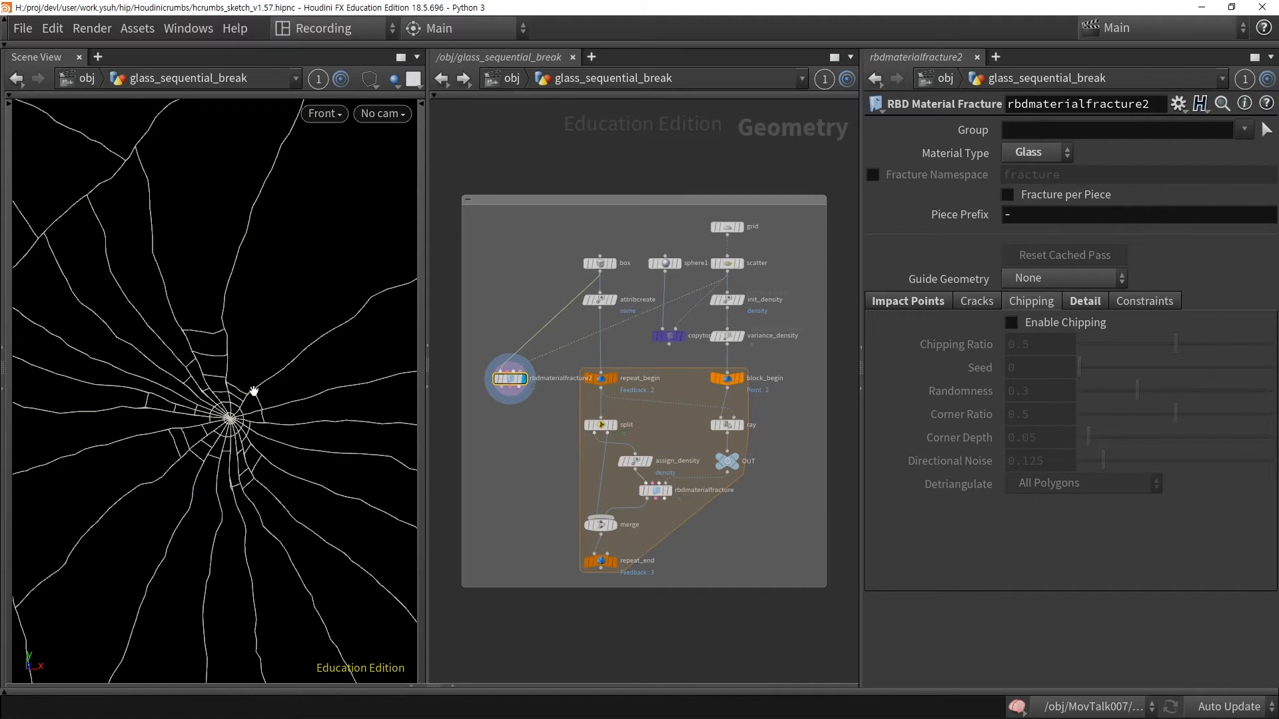
key(g)
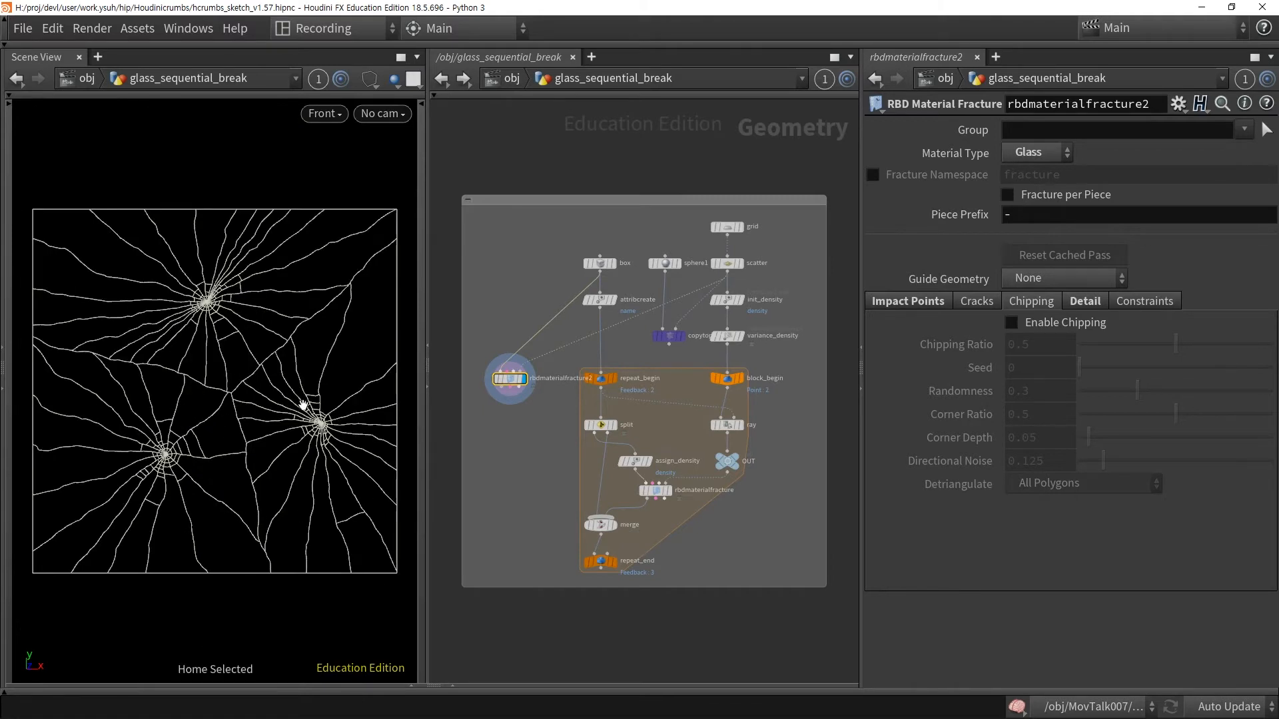
- Display the sequential fracture output of the repeat_end loop node for comparison
mouse_move(620, 567)
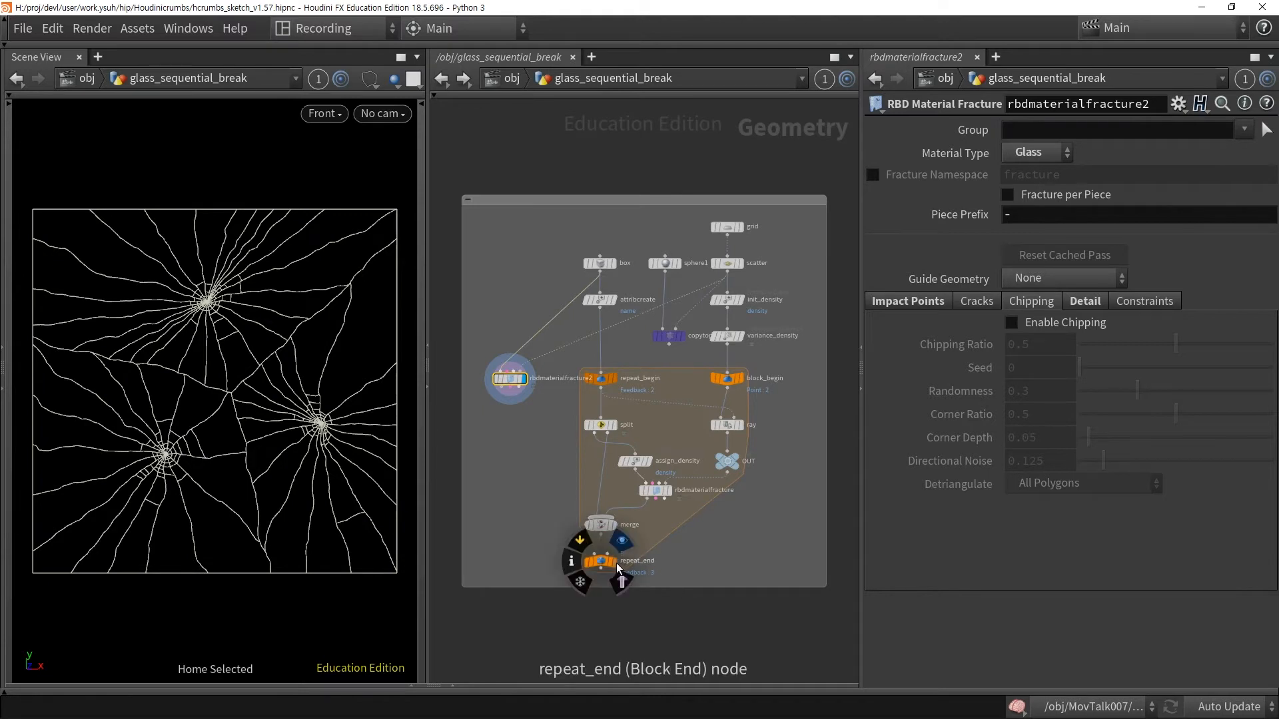
click(614, 563)
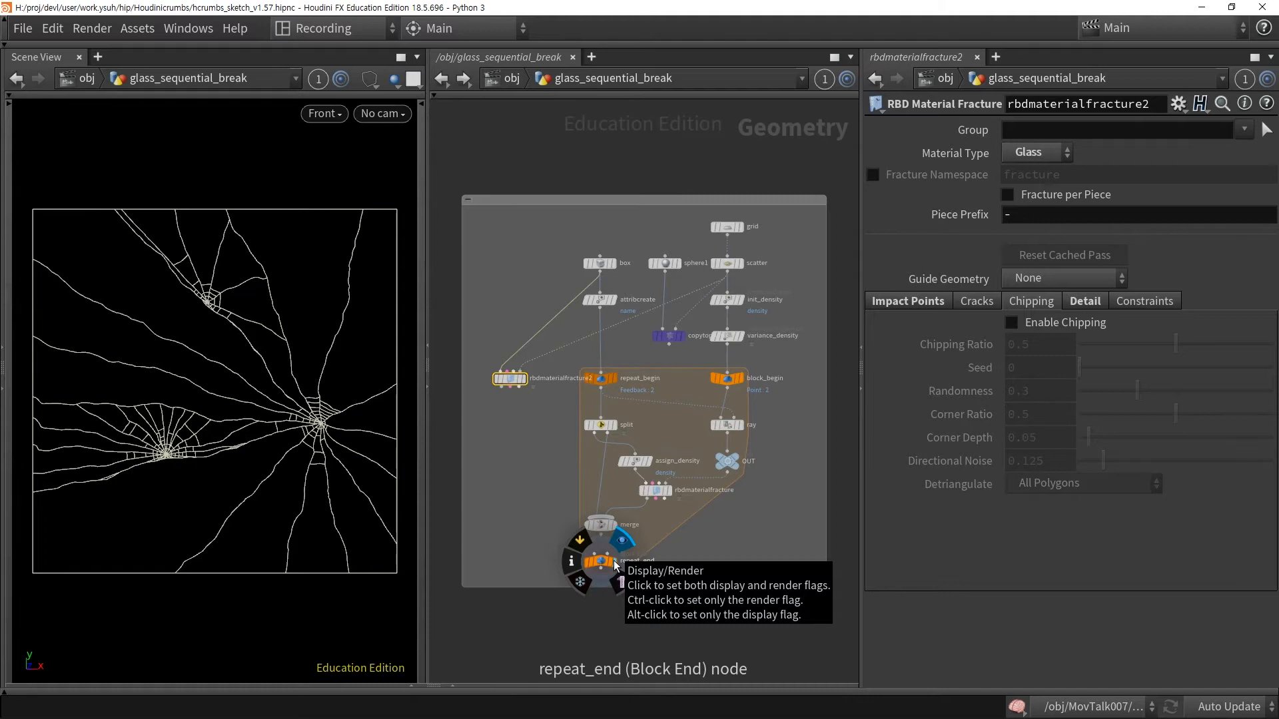
click(614, 561)
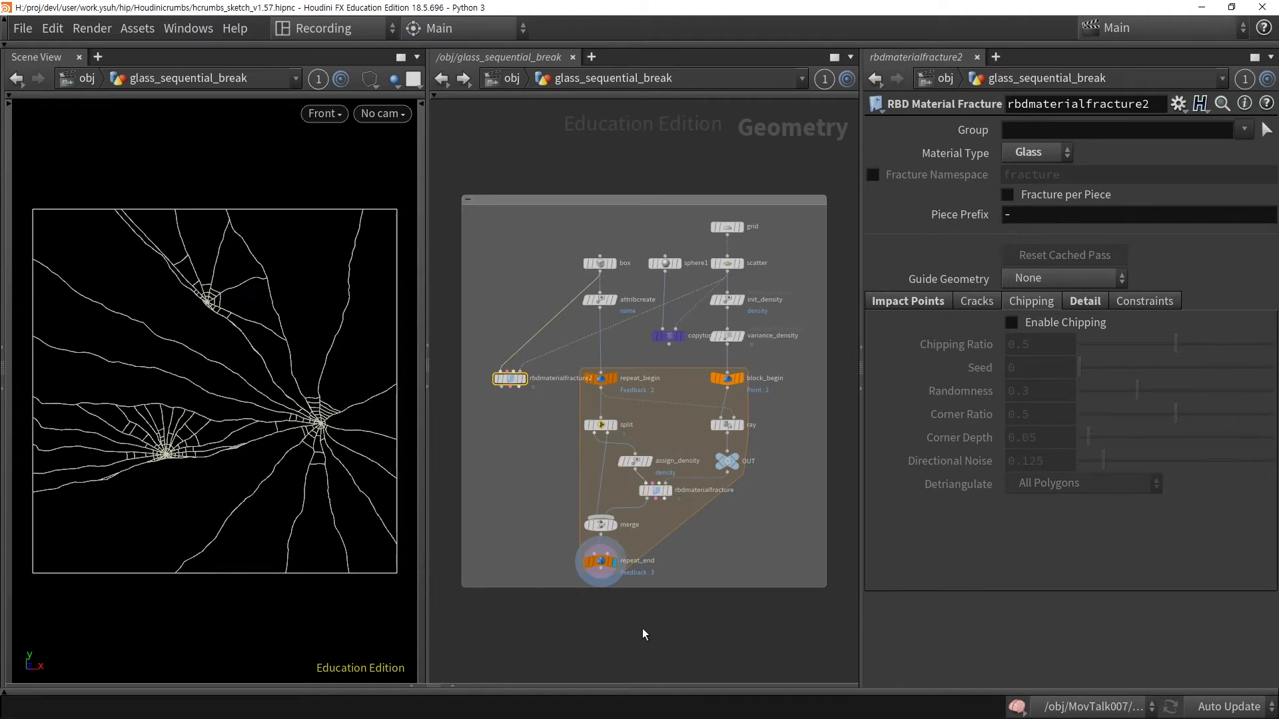
- Add a For-Loop with Feedback block in the empty network area below the example setup
middle_drag(642, 629, 629, 334)
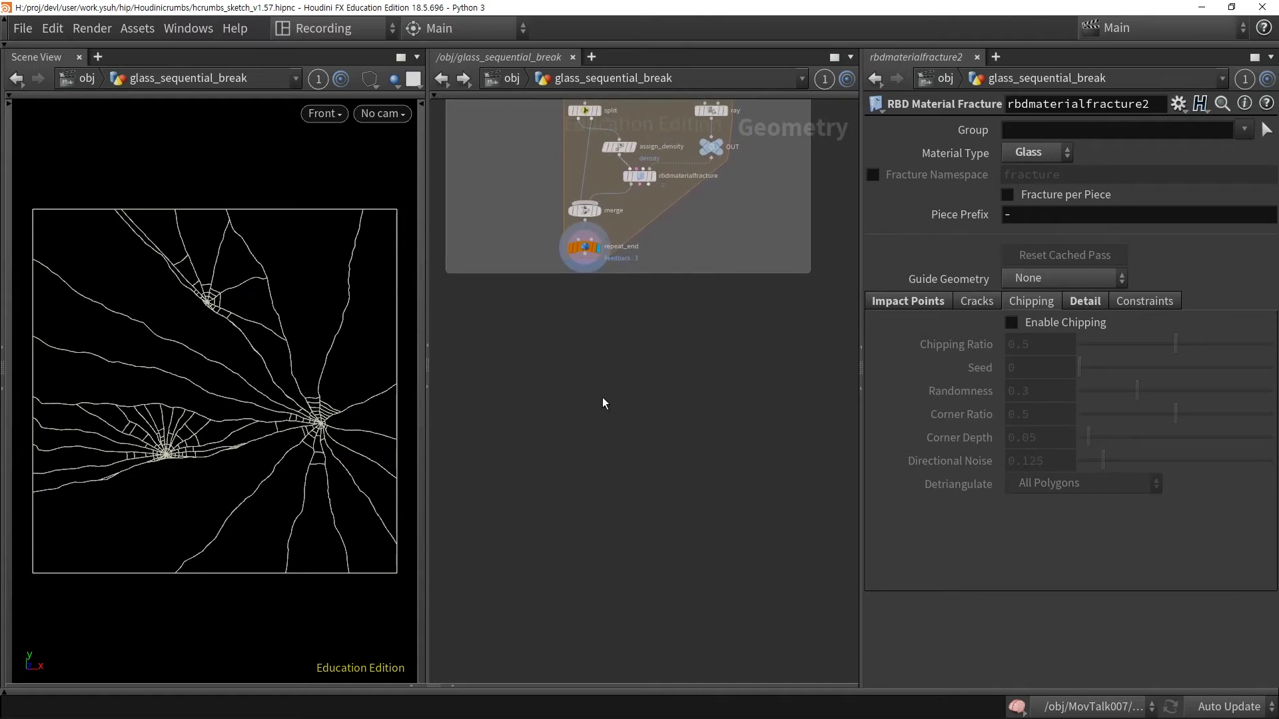
key(Tab)
text(for)
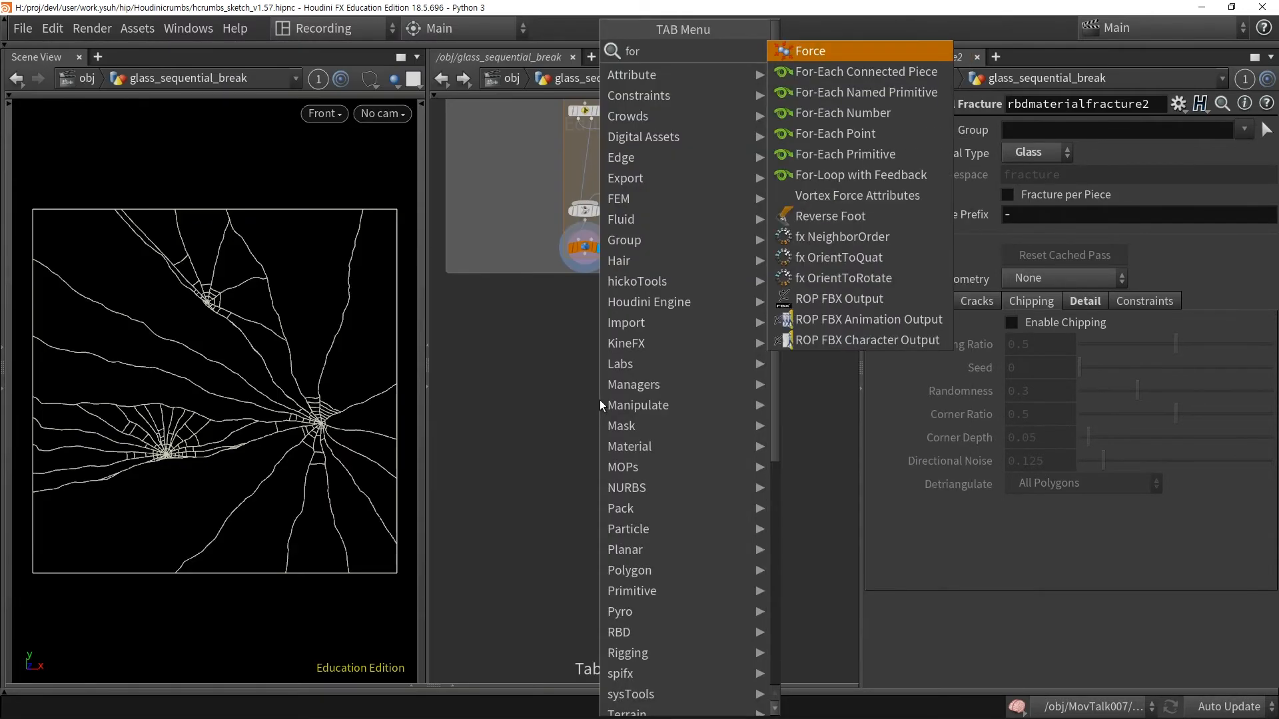
click(850, 175)
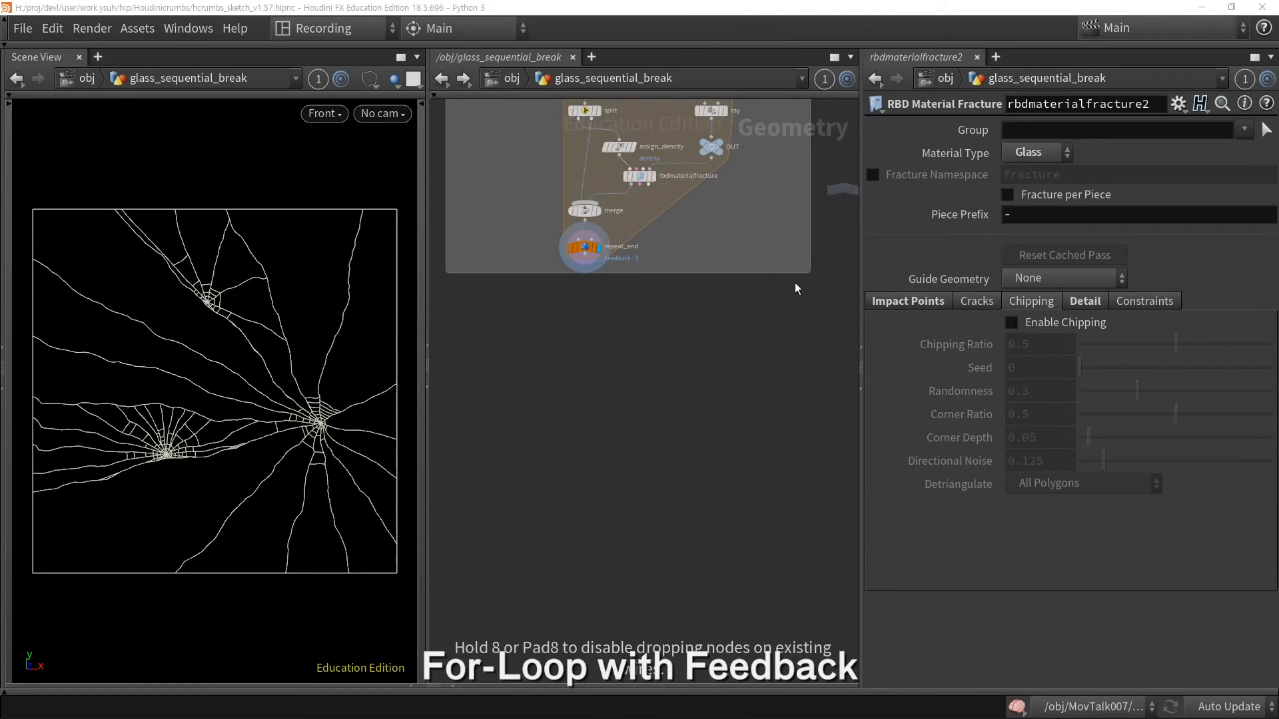
click(588, 413)
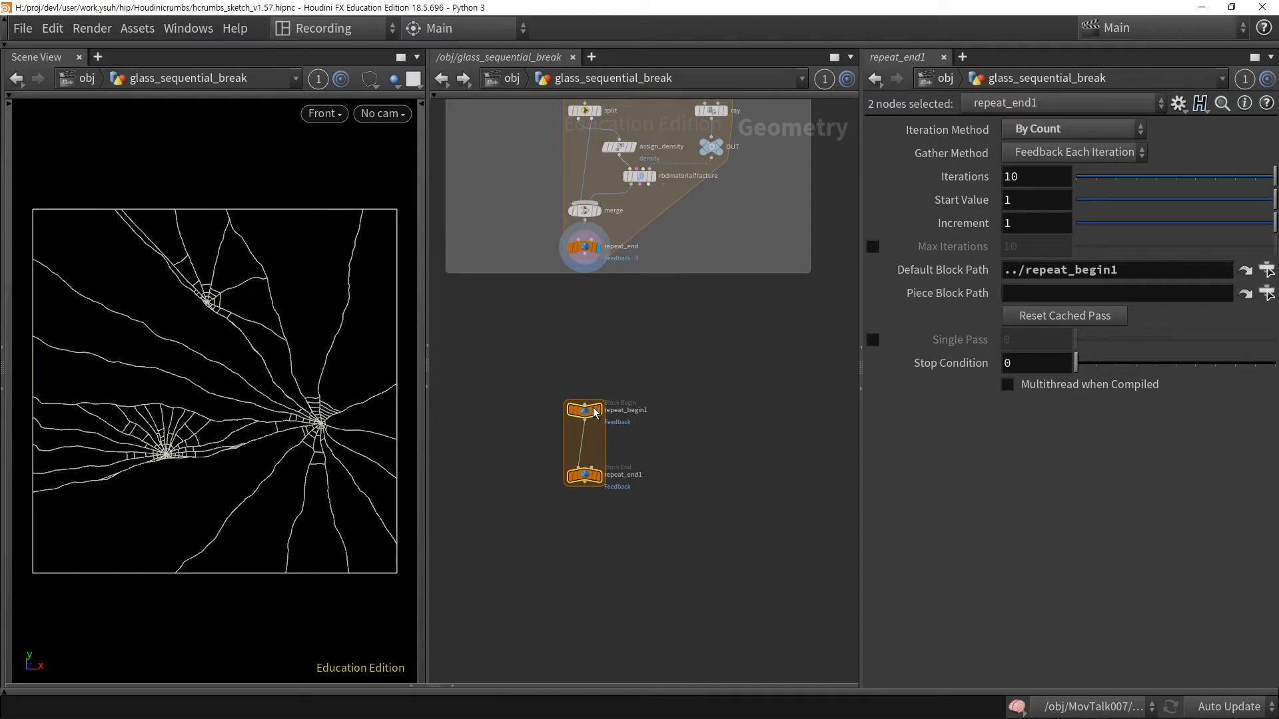
- Add a separate, unconnected Block Begin node beside the new loop's repeat_begin1 node
click(692, 425)
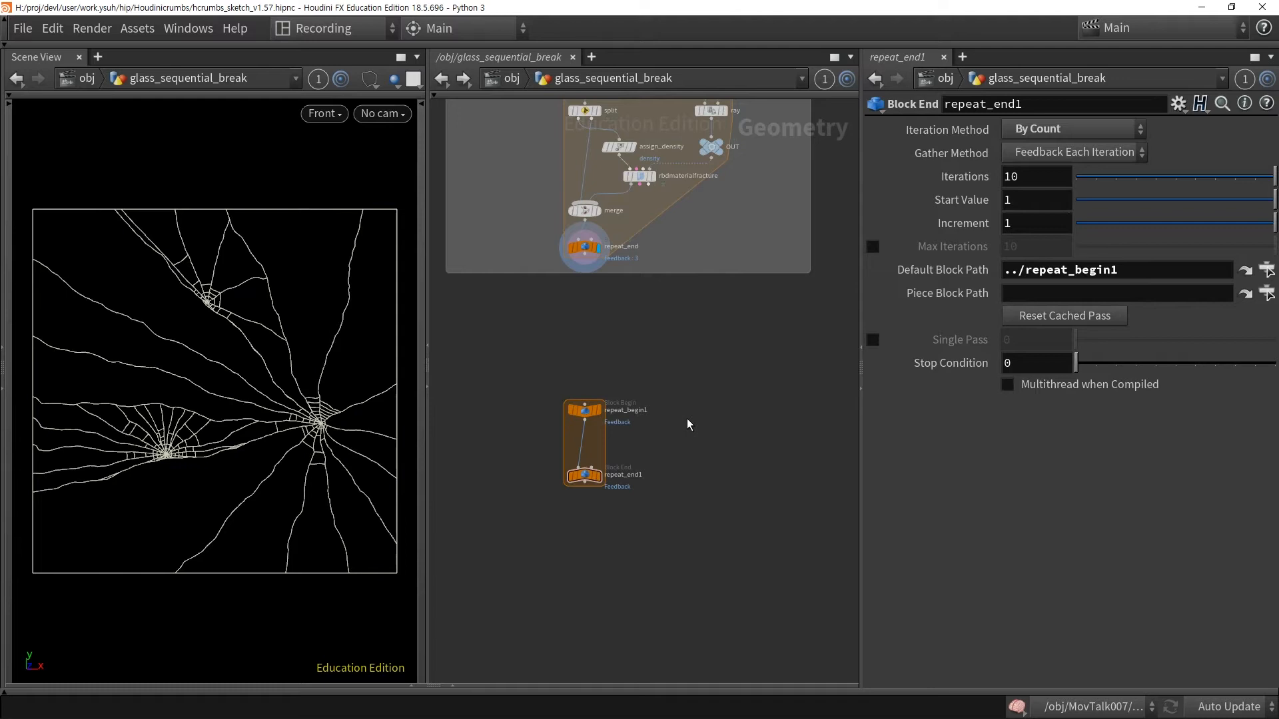
key(Tab)
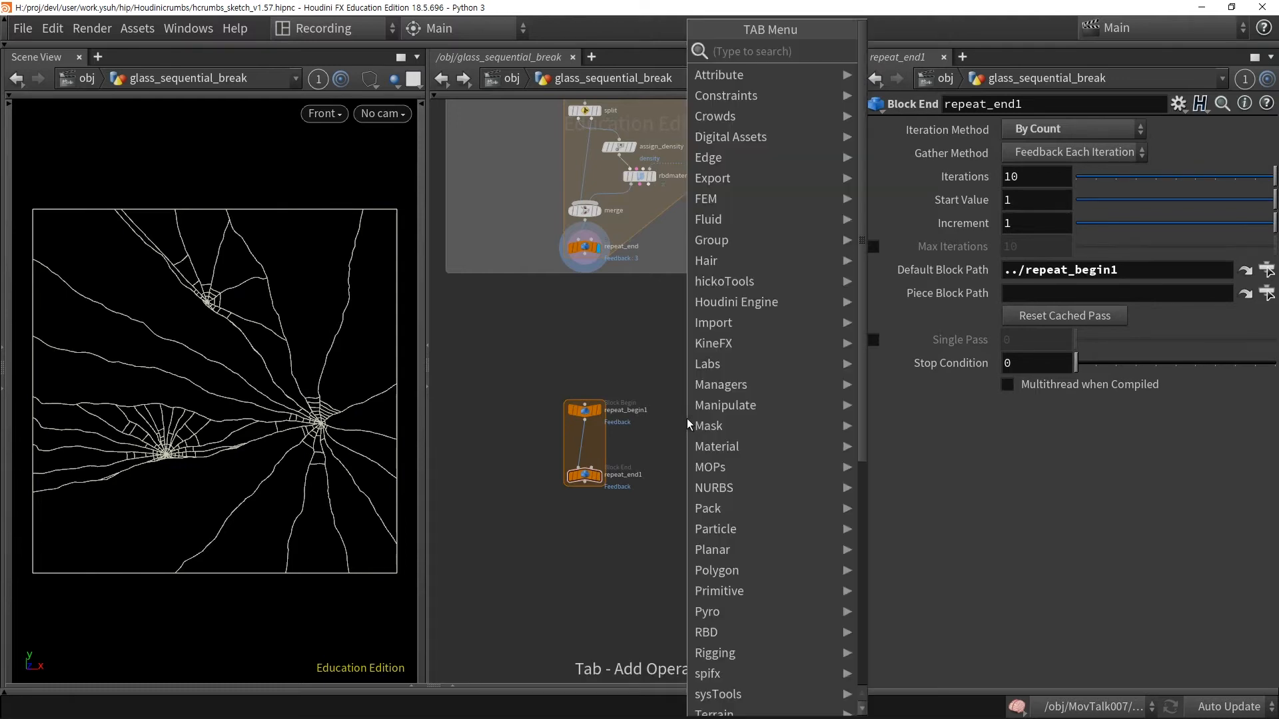
text(block)
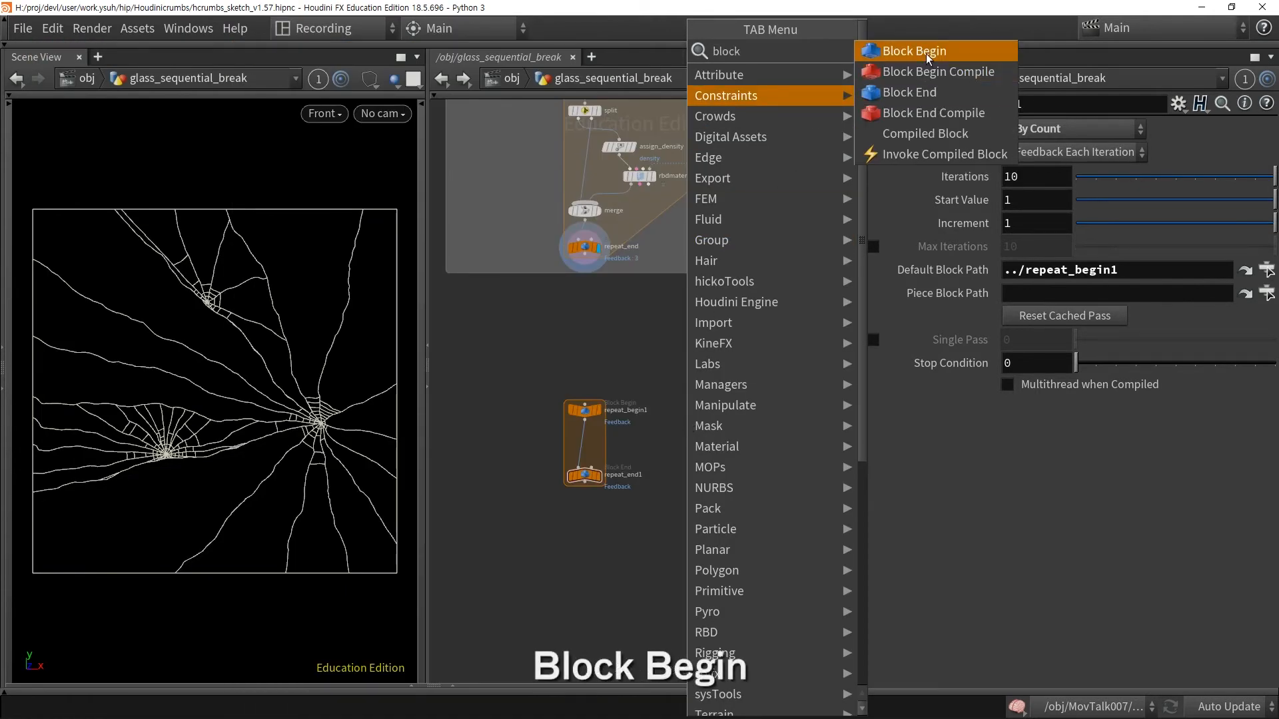
key(Return)
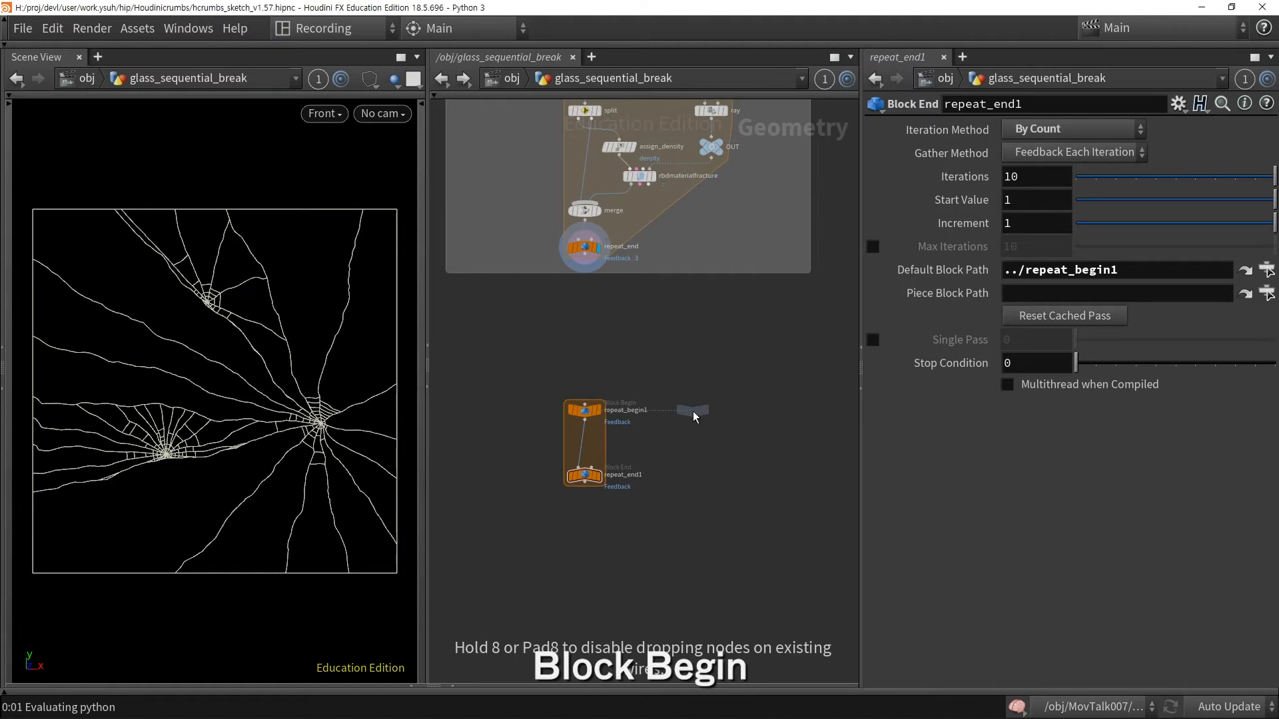
click(694, 415)
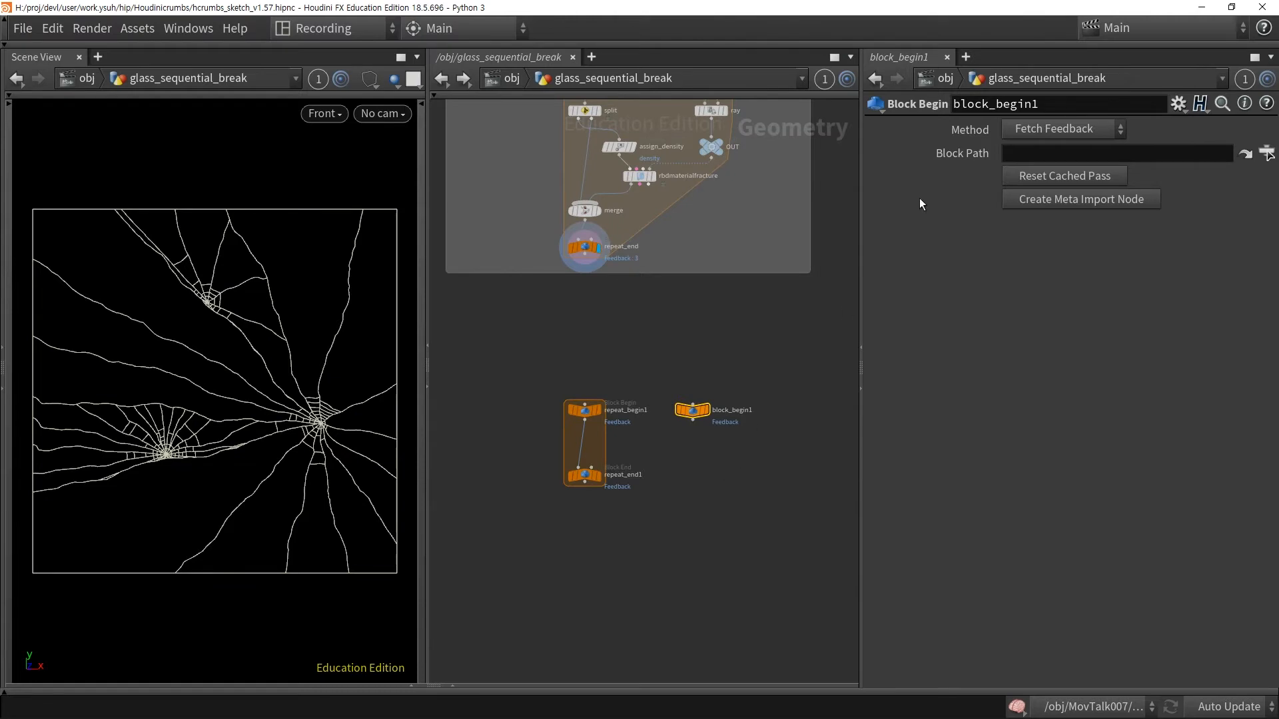
- Set the new Block Begin node's block path to ../repeat_end1 and its method to Fetch Piece or Point
drag(582, 474, 1022, 155)
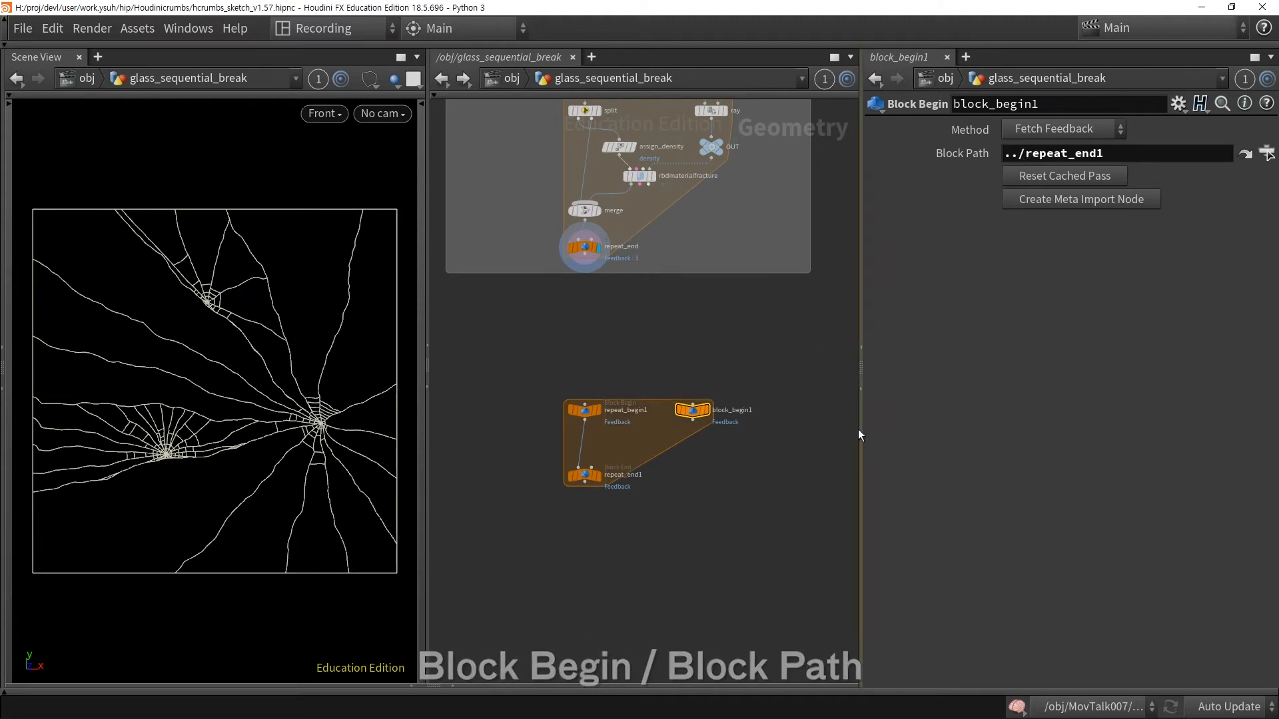
click(1082, 129)
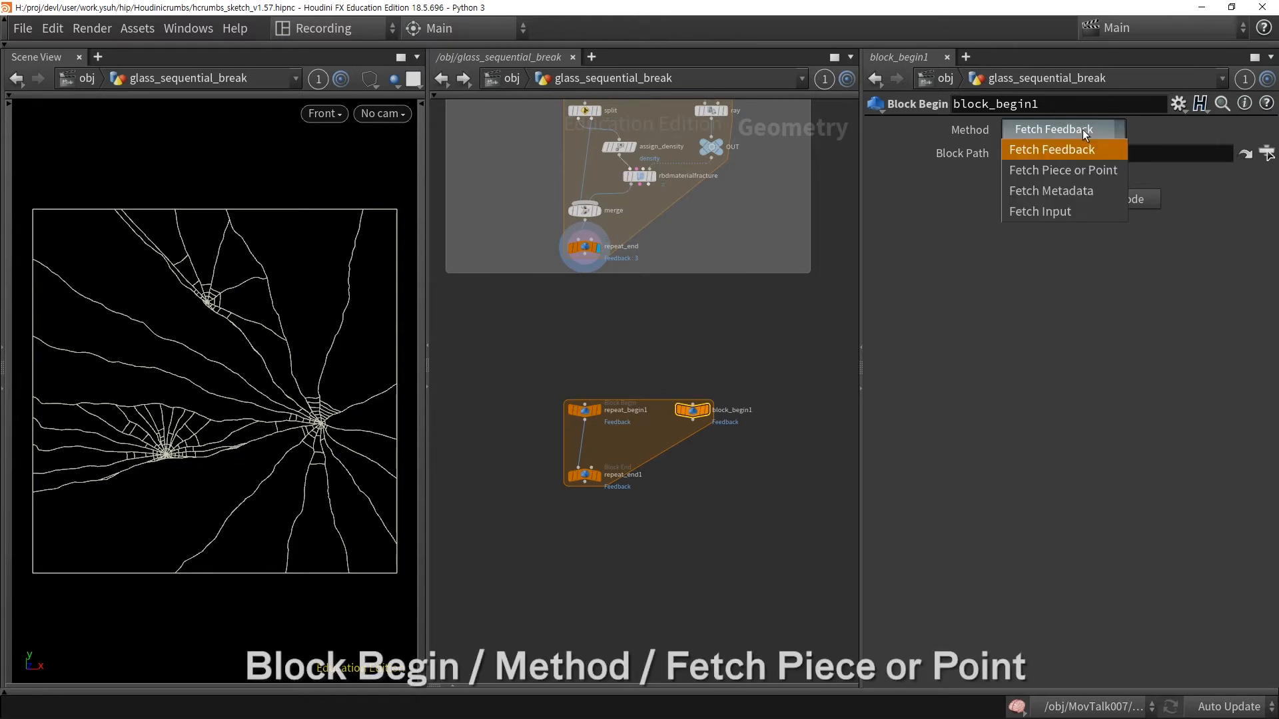
click(1084, 172)
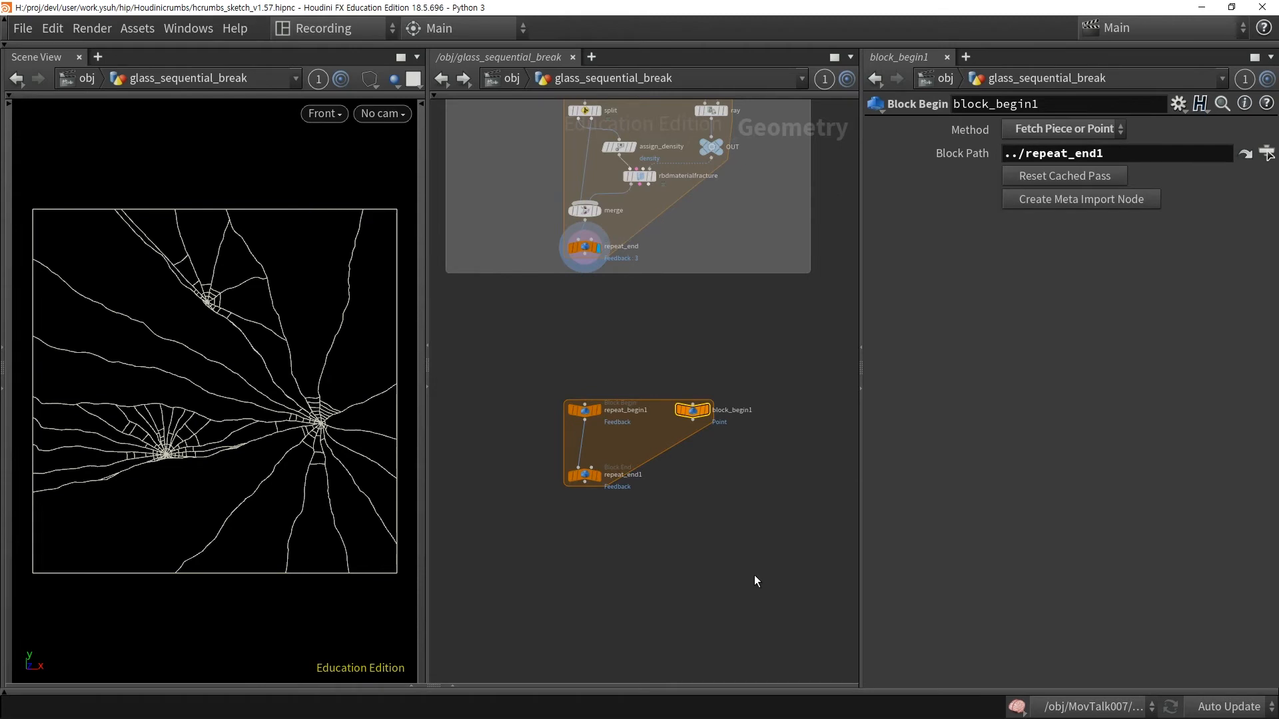
- Set repeat_end1's piece block path to ../block_begin1 and its iteration method to By Pieces or Points
click(586, 476)
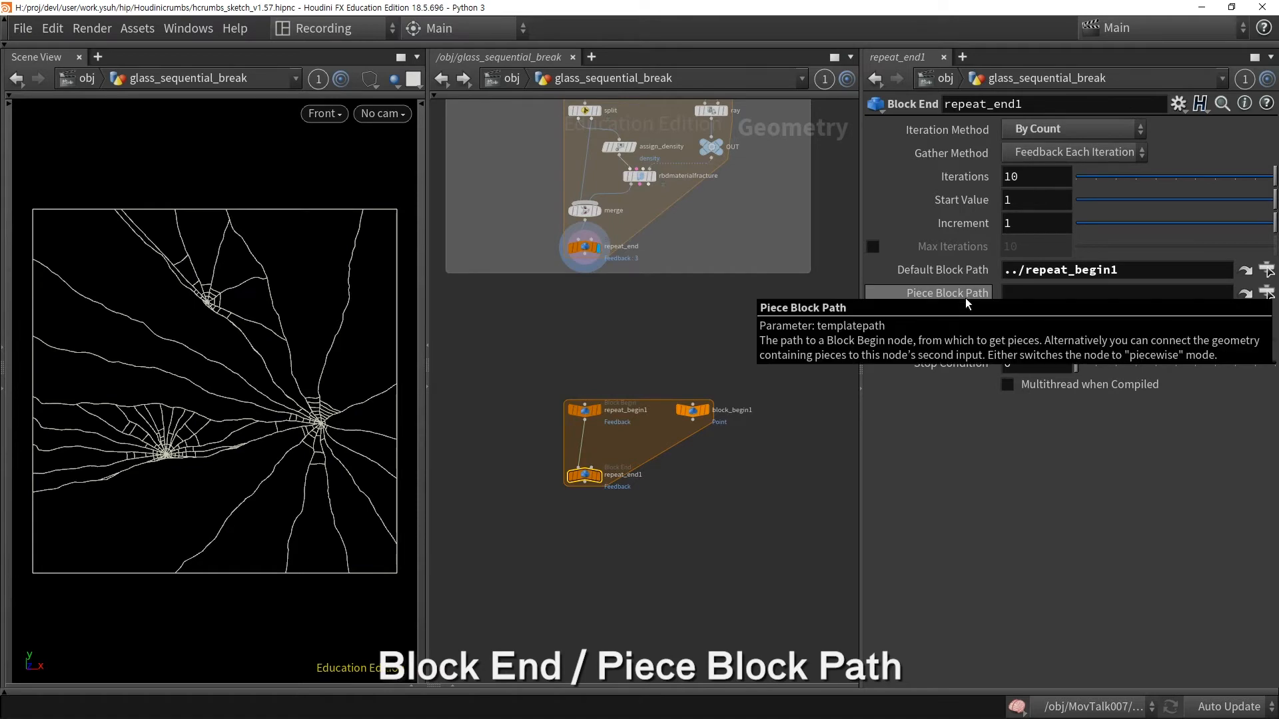
drag(699, 413, 1061, 294)
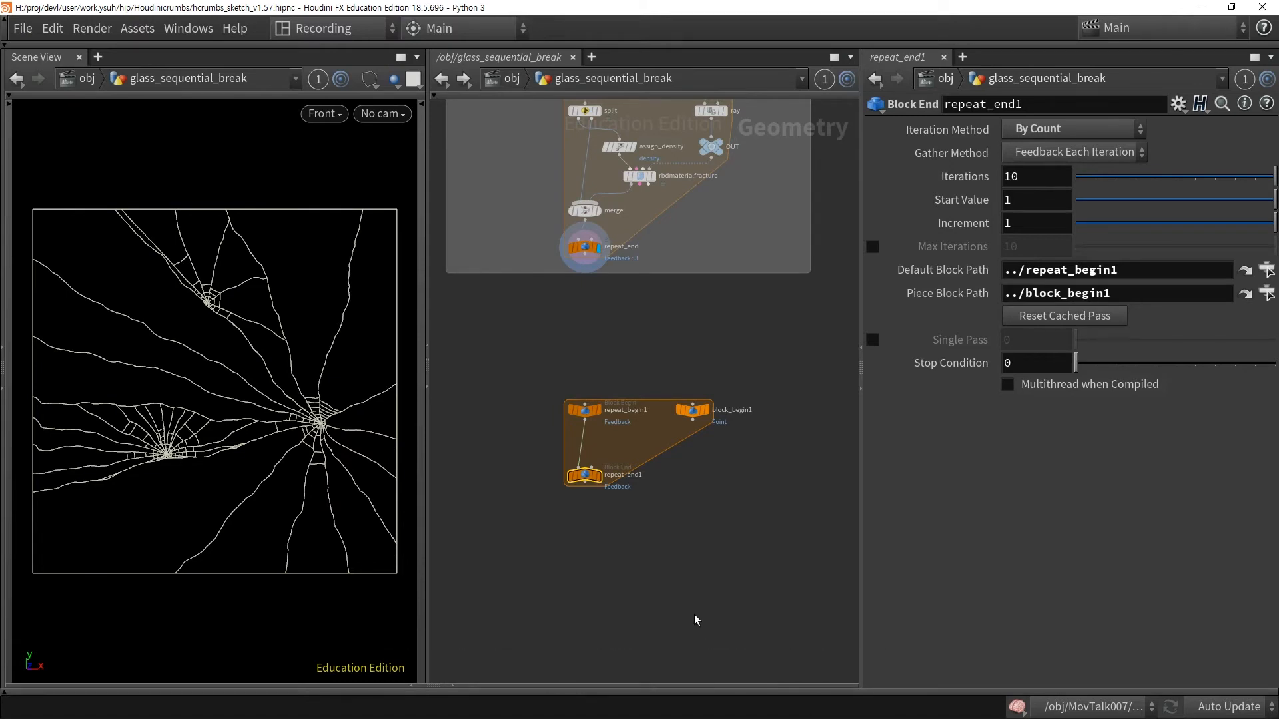
click(1070, 132)
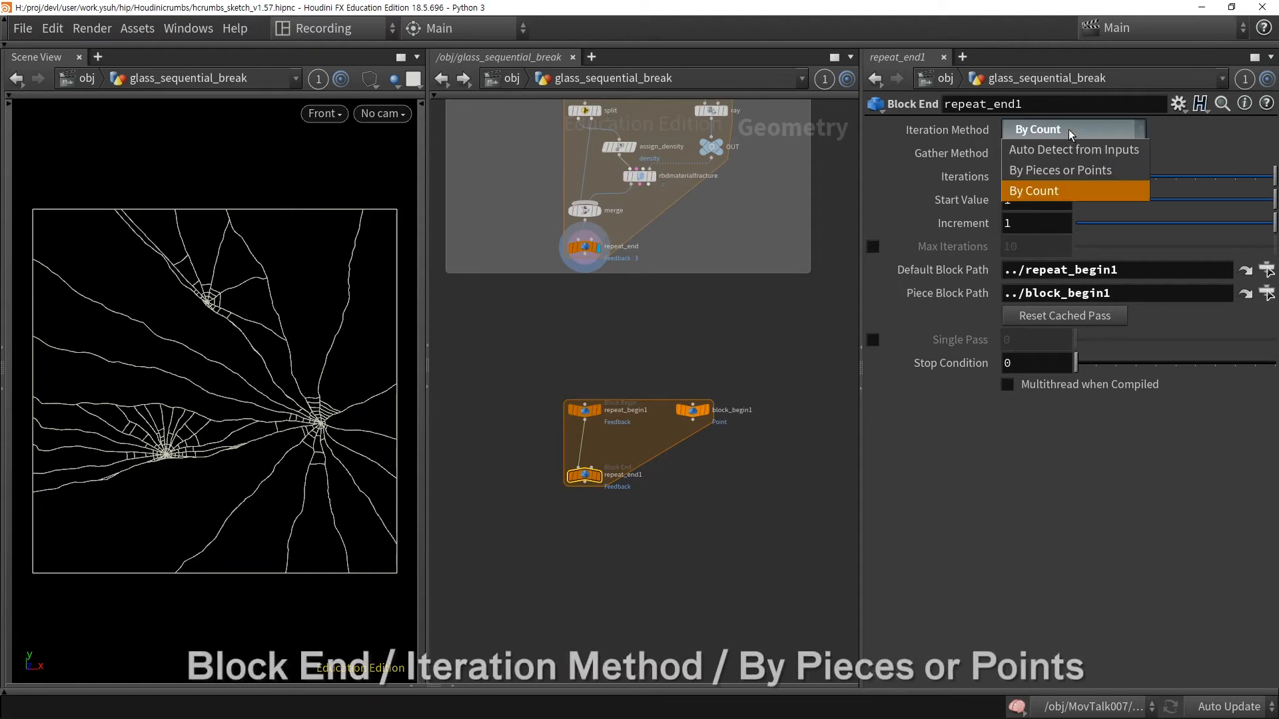
click(1073, 173)
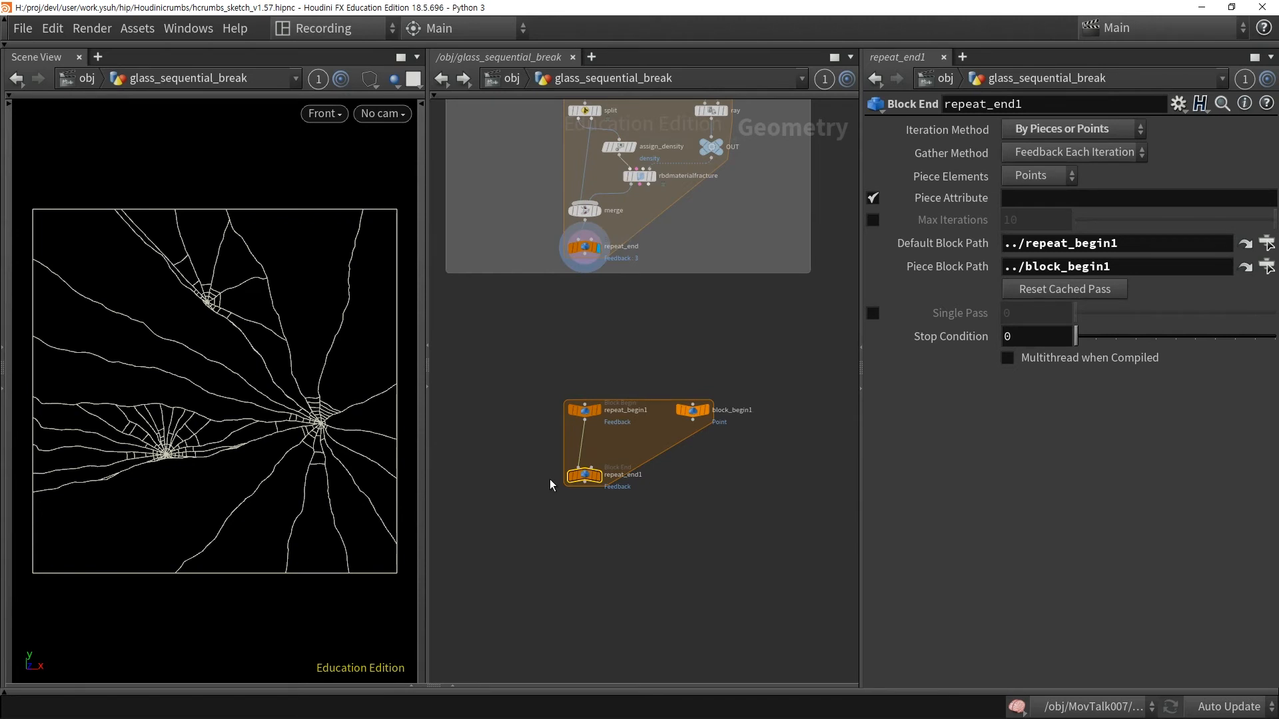
- Return to the example loop and display the outputs of its split, block_begin and ray nodes in turn
middle_drag(674, 341, 678, 443)
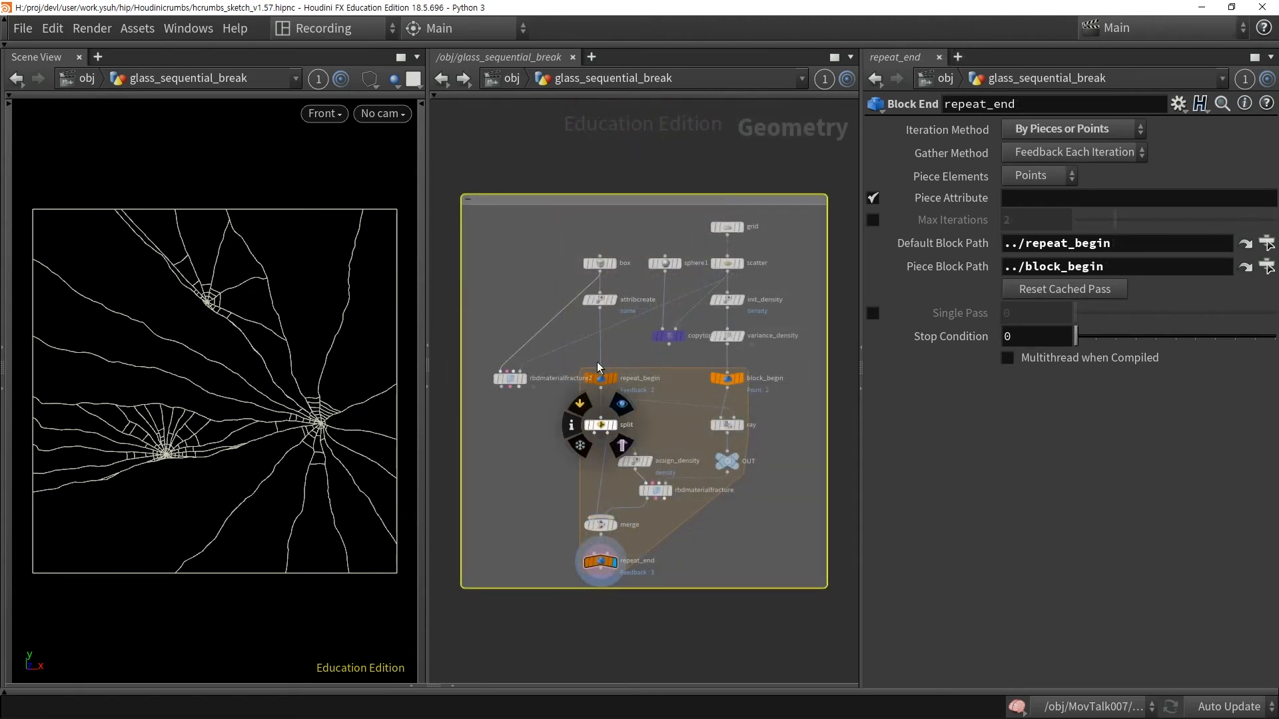
click(612, 425)
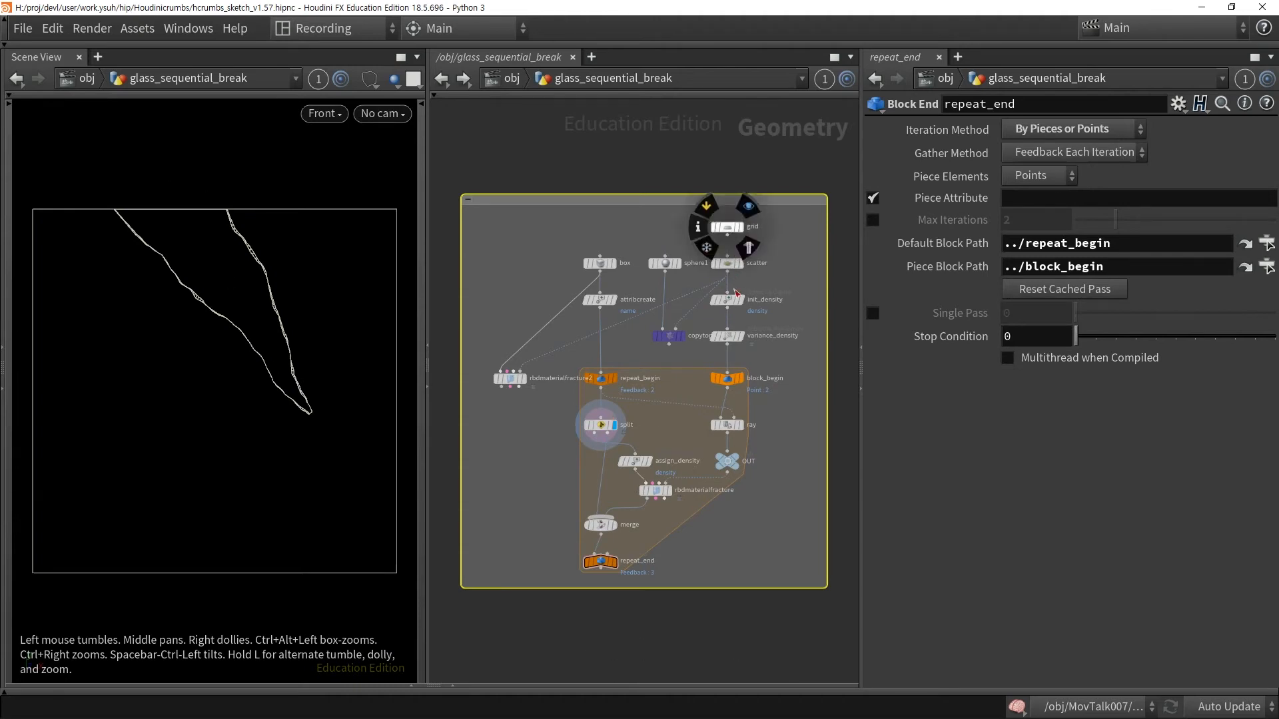
mouse_move(738, 385)
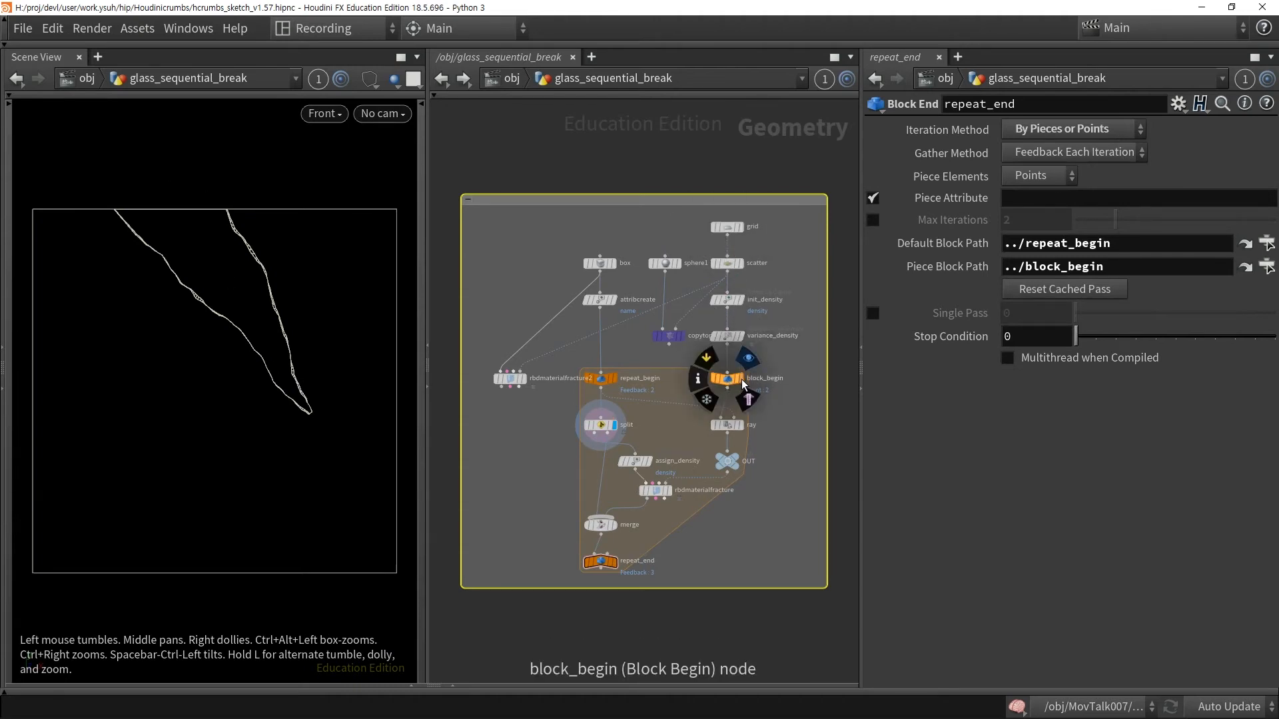
click(748, 359)
mouse_move(743, 431)
click(748, 404)
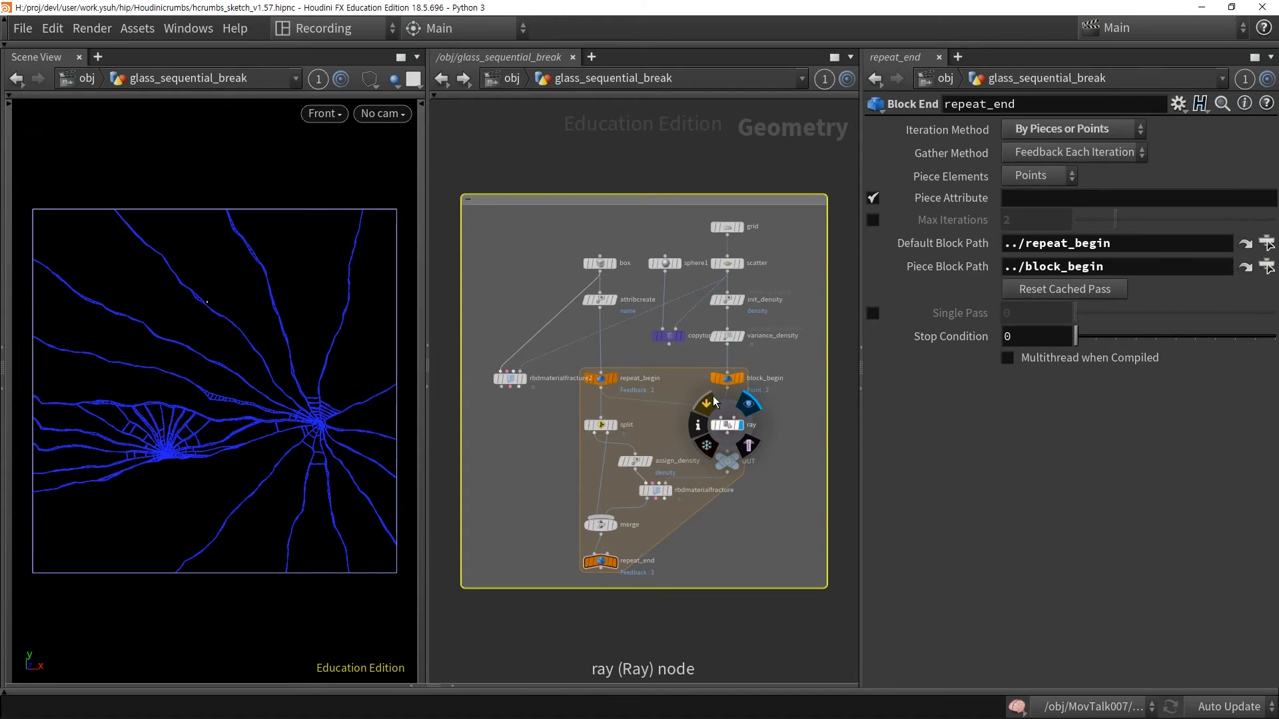
- Examine the ray node's projection and attribute import settings, and inspect the OUT null below it
click(732, 429)
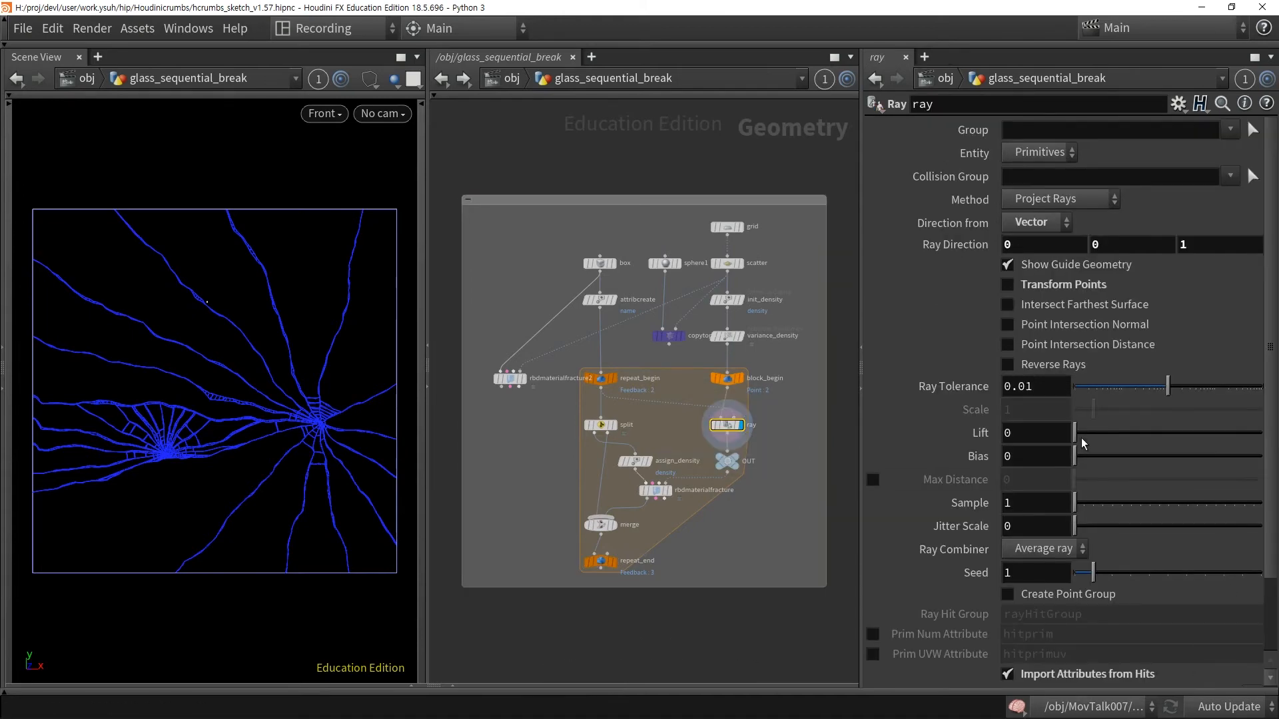
scroll(1026, 660, down, 3)
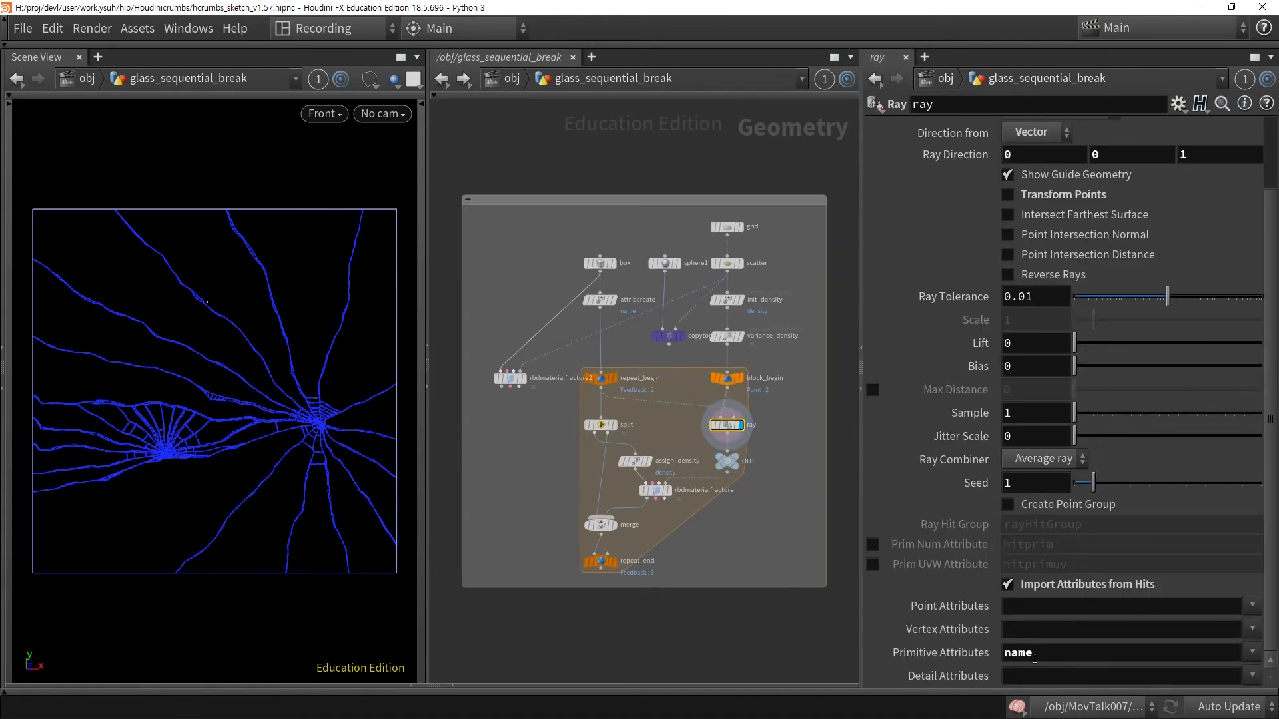
click(727, 465)
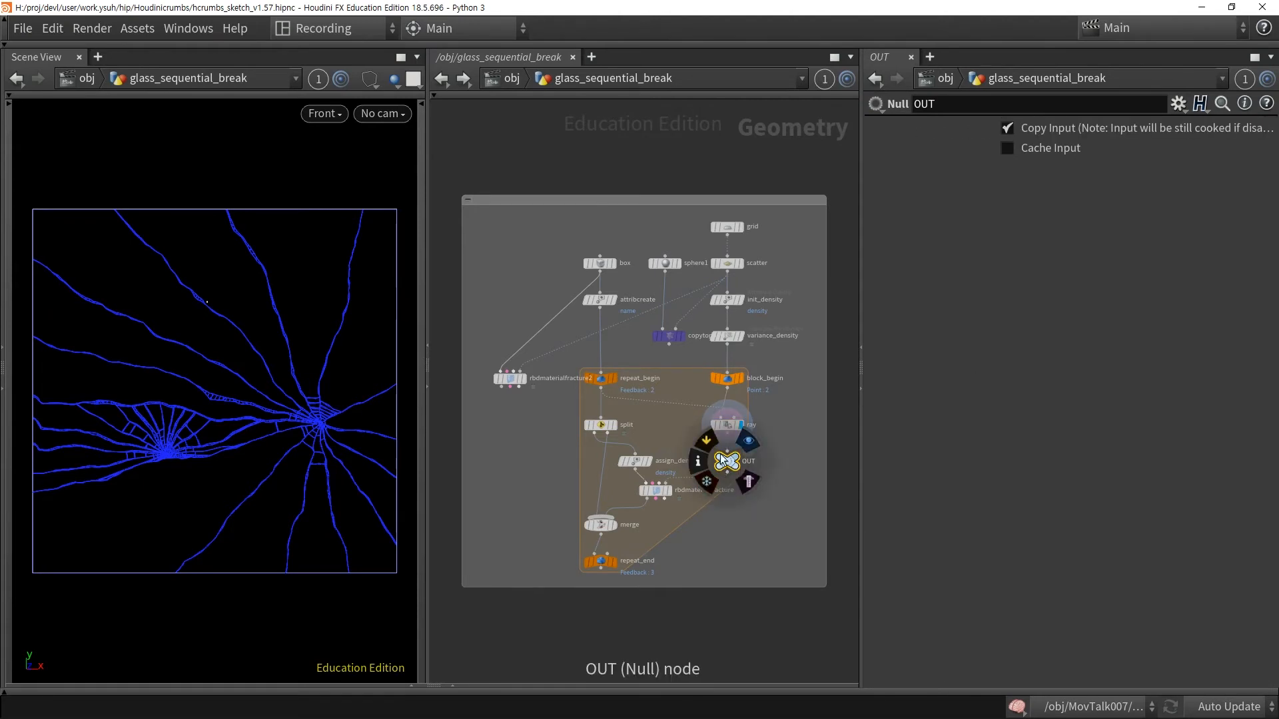
- Inspect the split node's group expression, then display the outputs of split, rbdmaterialfracture, merge and repeat_end in turn
click(601, 424)
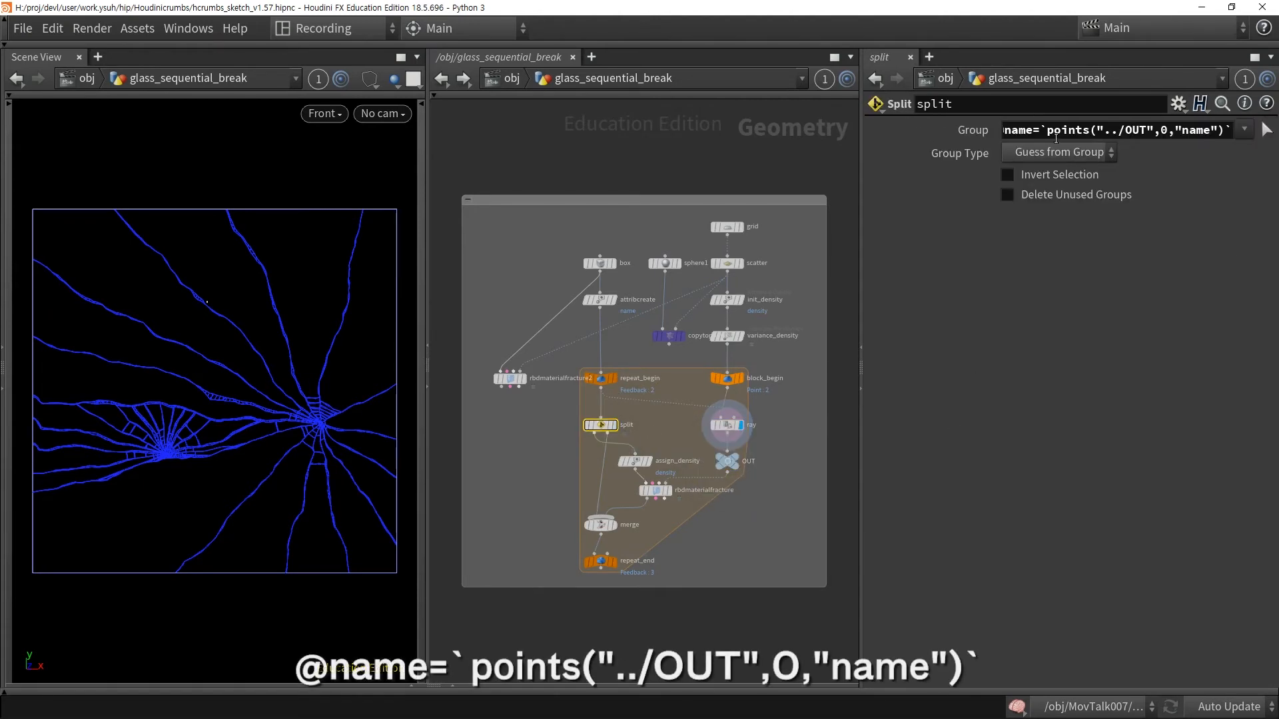
mouse_move(616, 430)
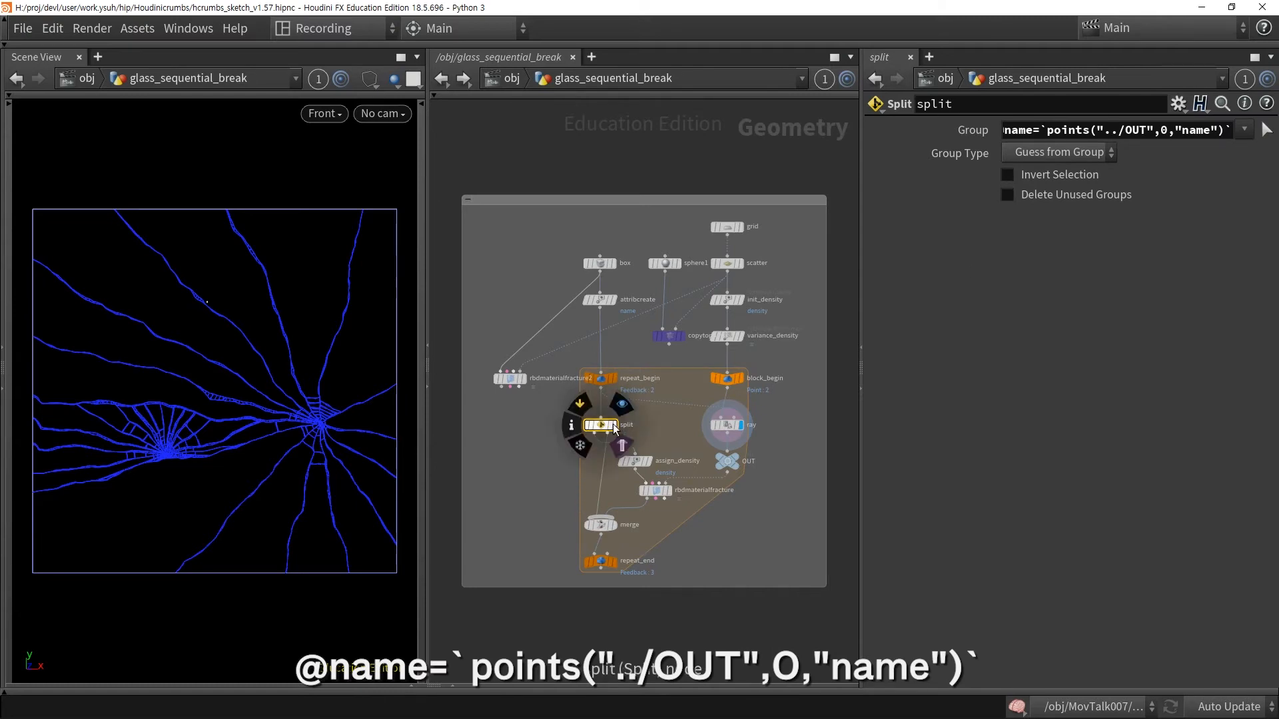
click(622, 404)
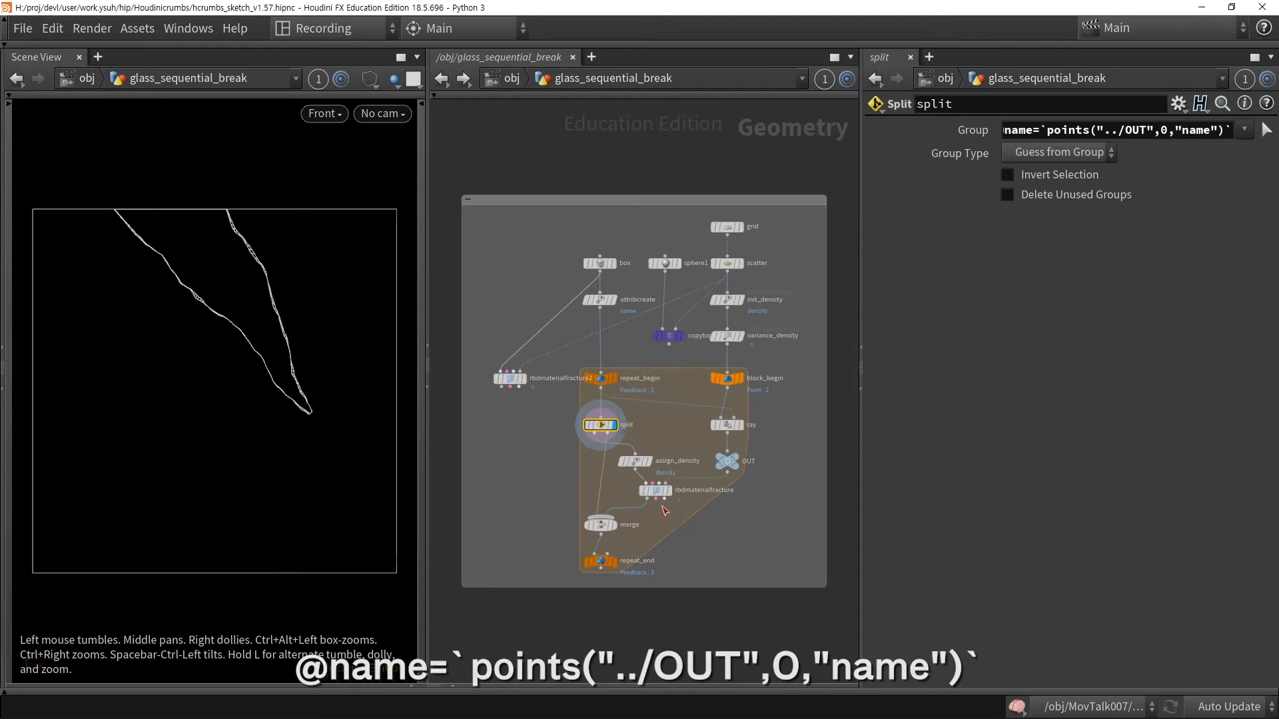
click(671, 494)
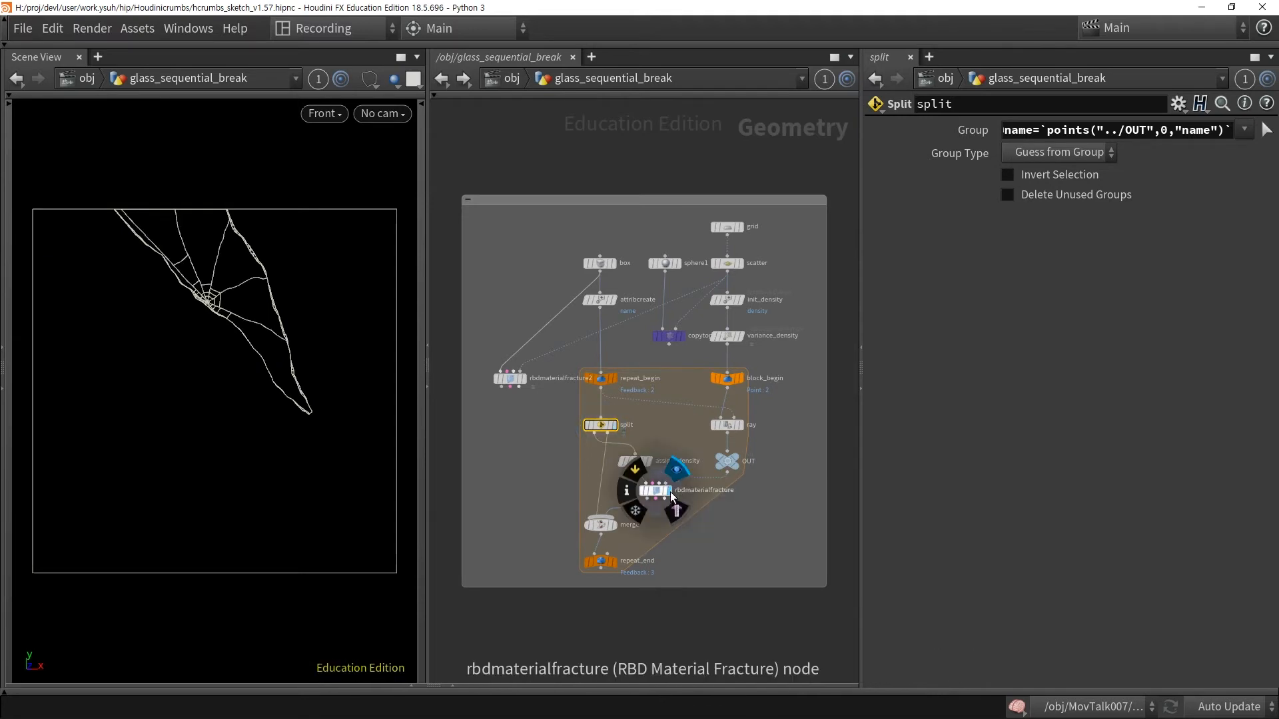
mouse_move(617, 529)
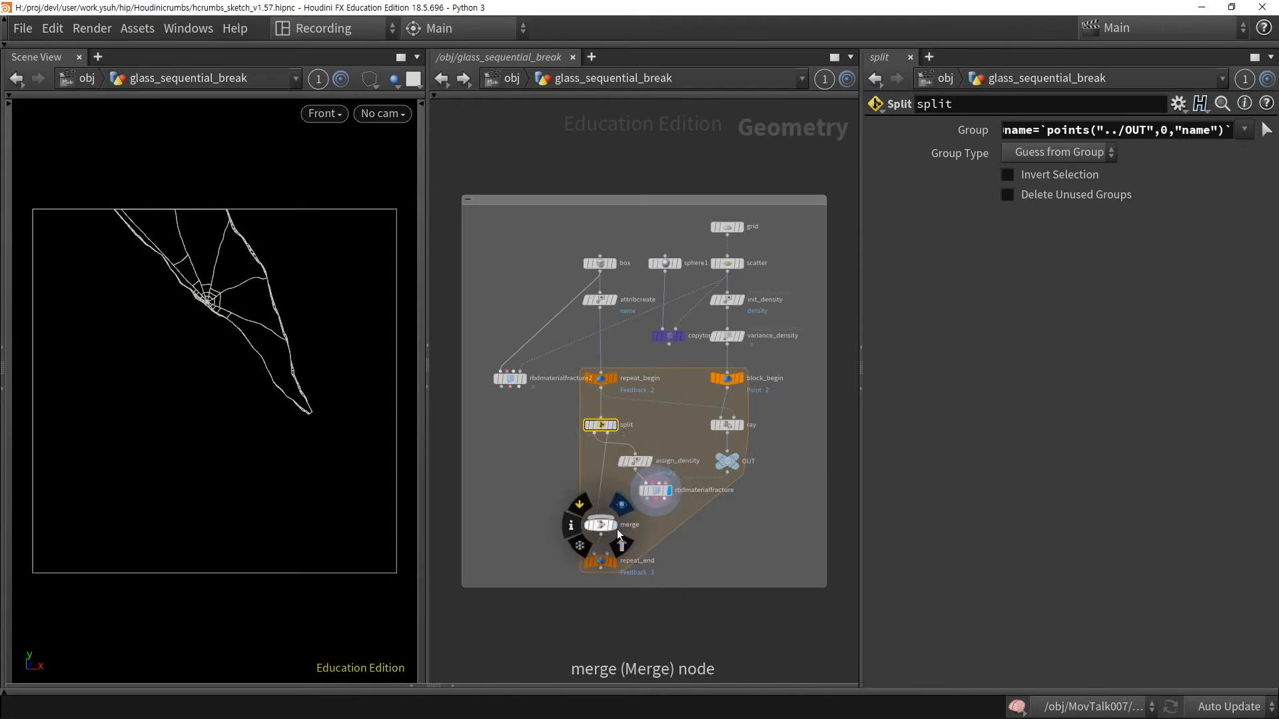
click(615, 527)
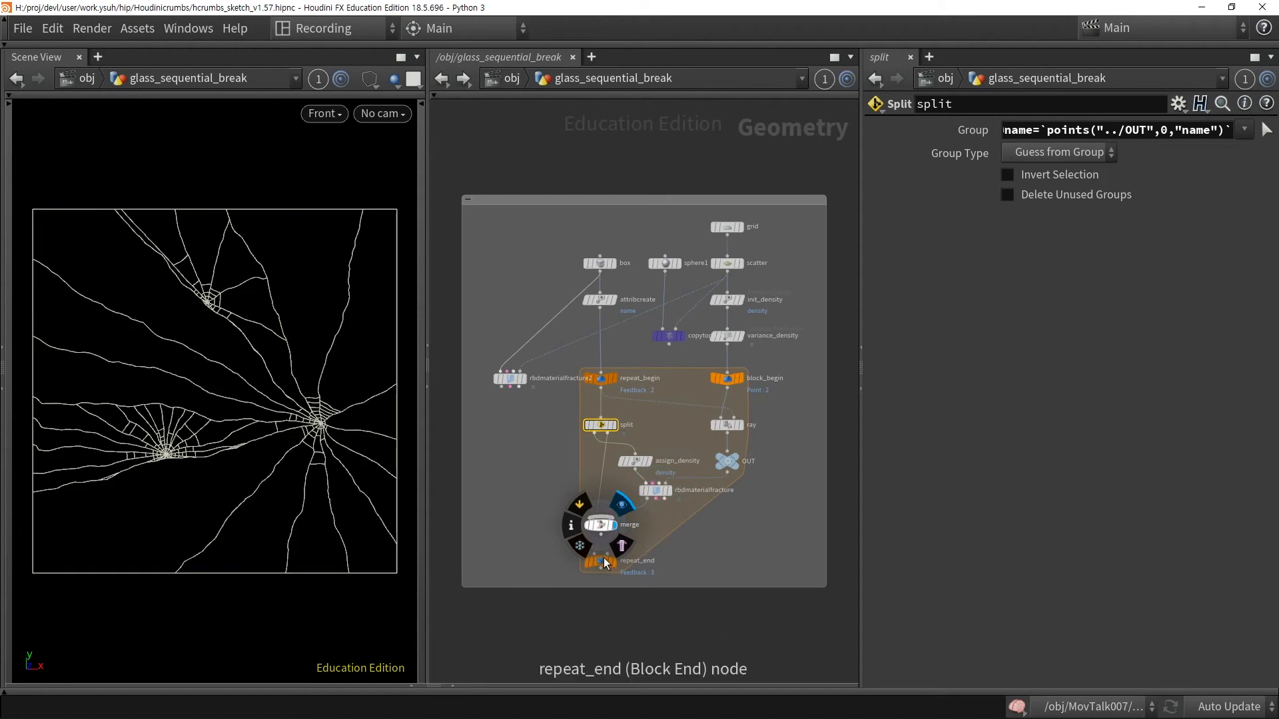
mouse_move(602, 382)
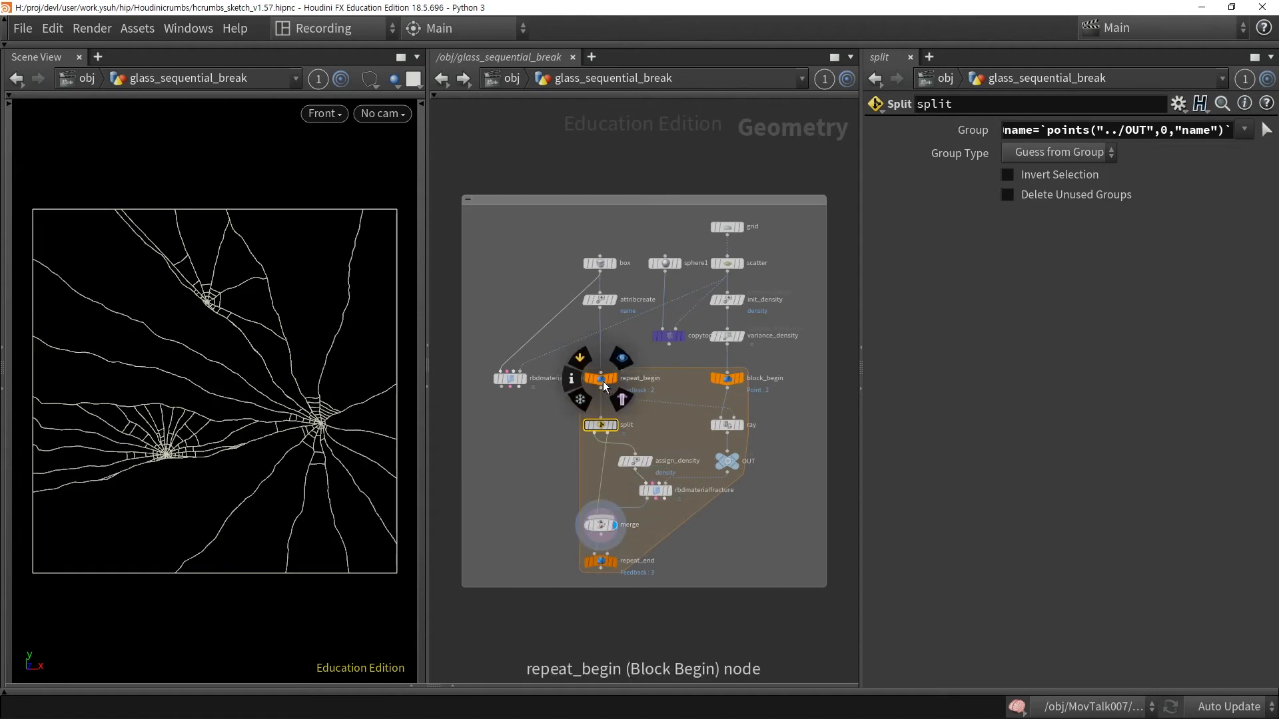
click(614, 563)
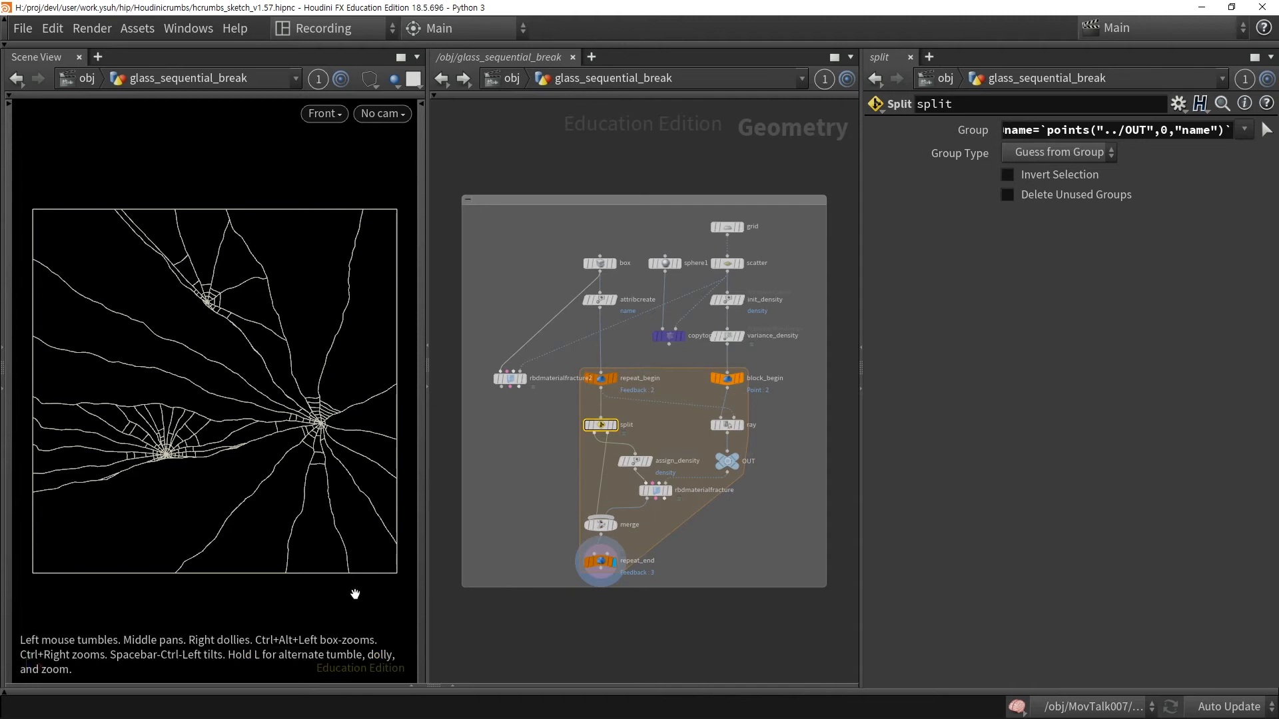
- Go to the feedback-loop example built from box2, display filecache2's output and inspect rbdmaterialfracture3's glass fracture settings
middle_drag(721, 591, 463, 602)
key(f)
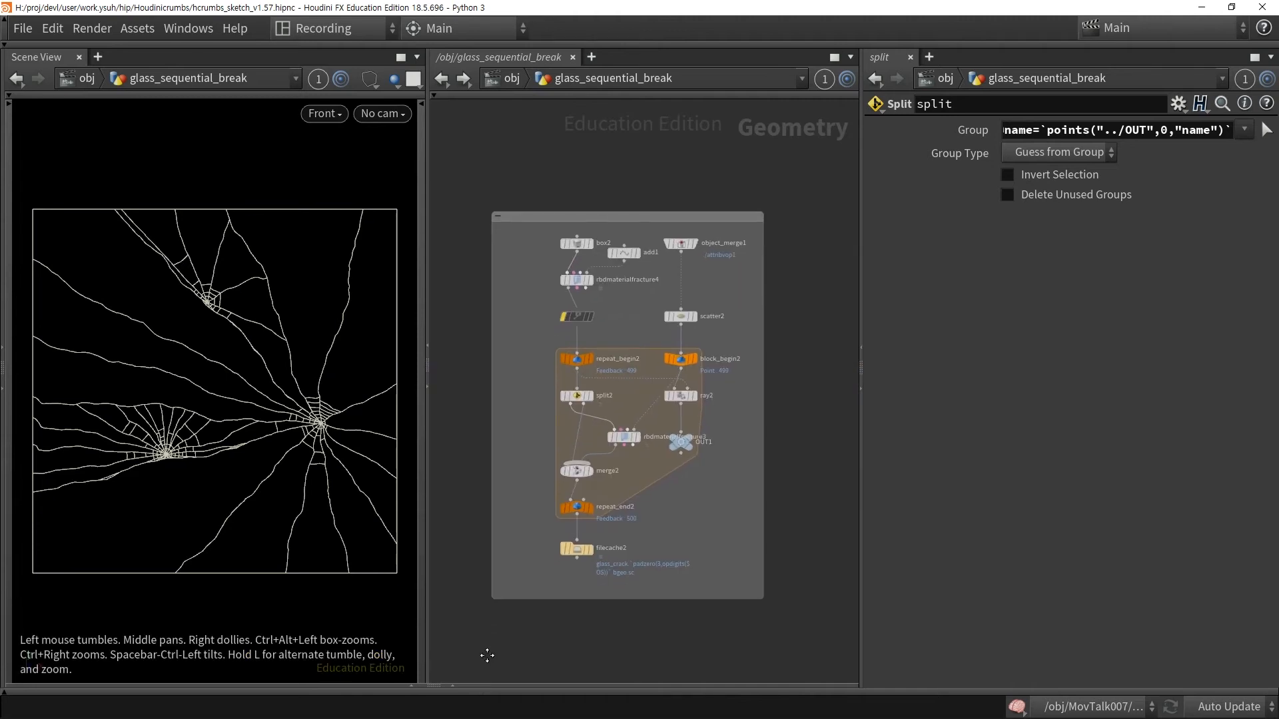
click(620, 207)
key(space+g)
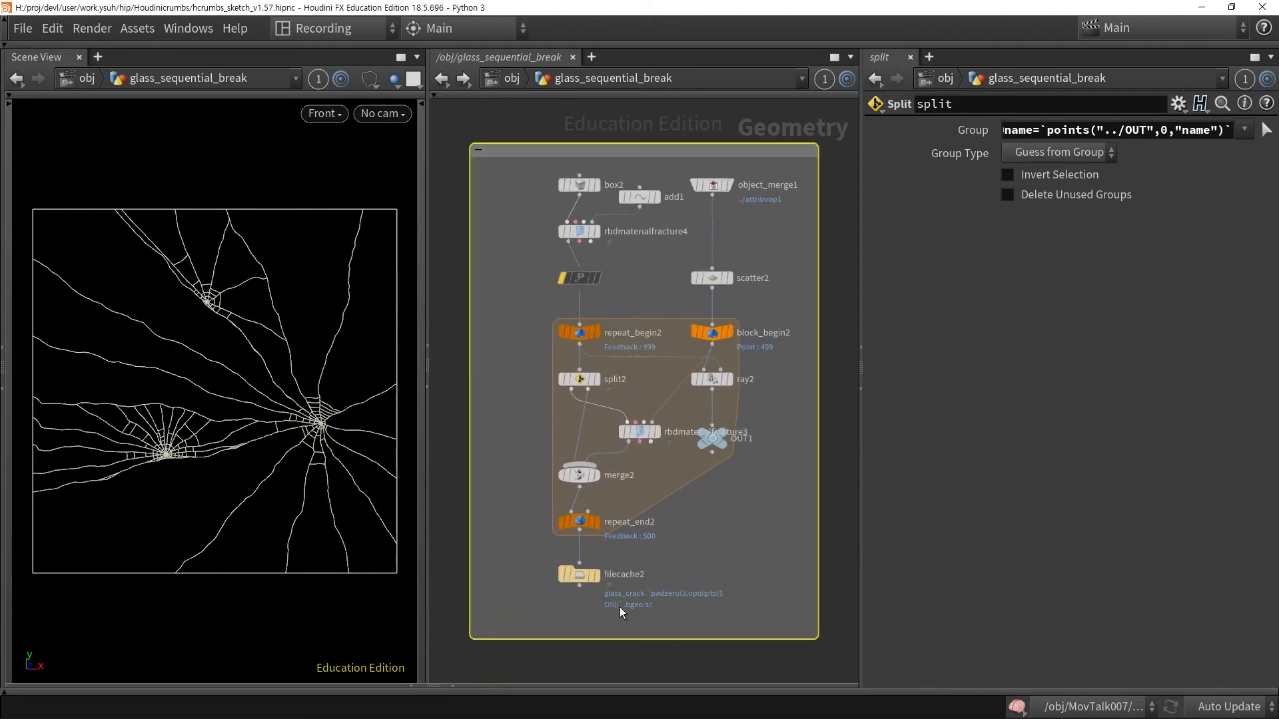
click(598, 576)
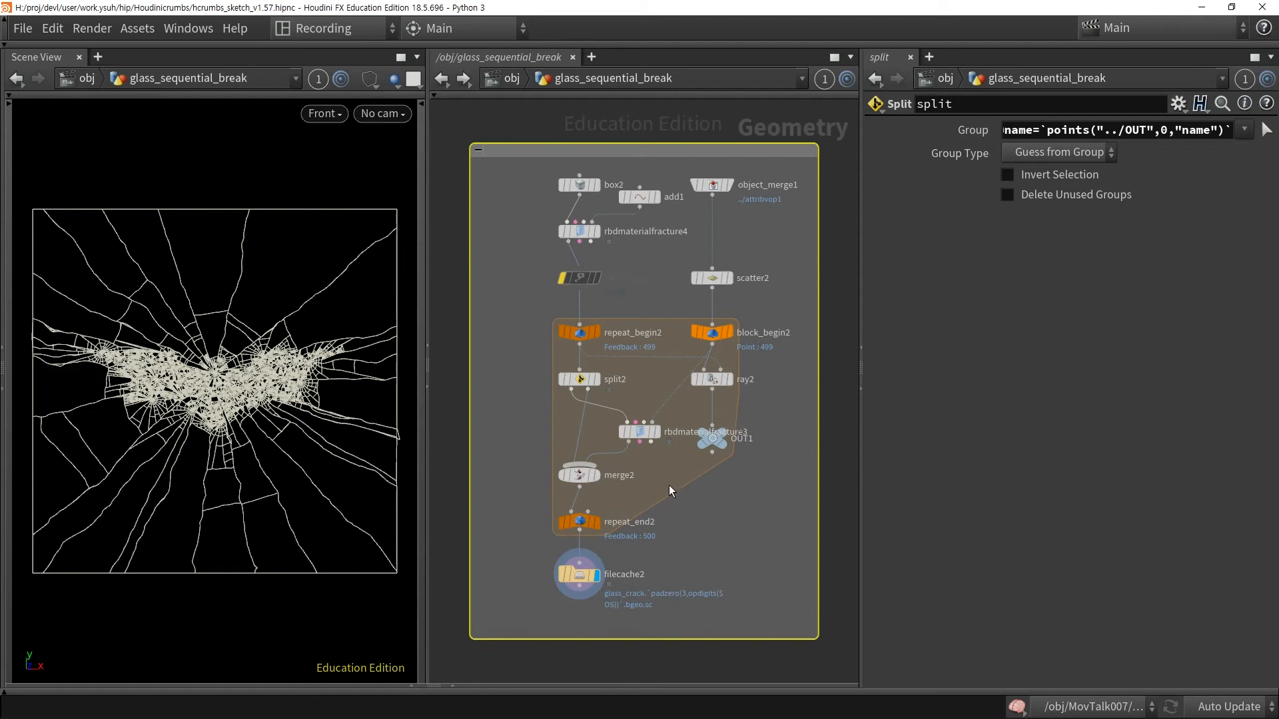
drag(671, 463, 629, 425)
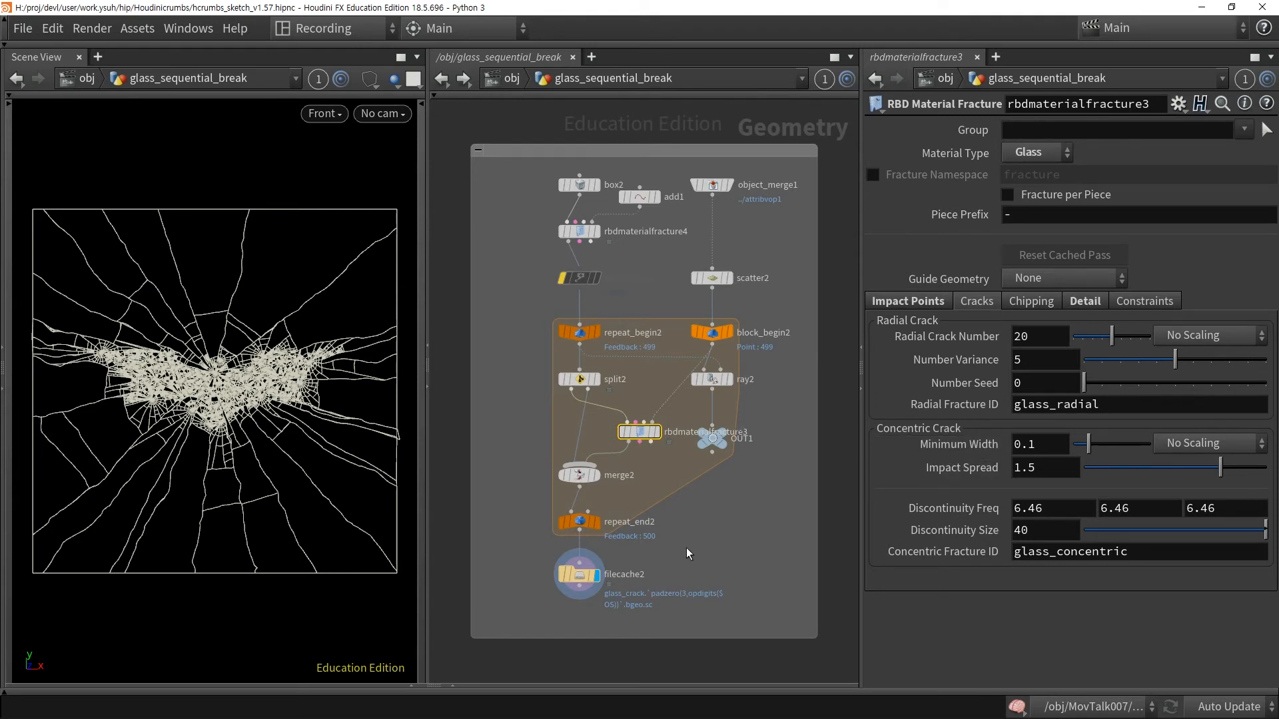
- Return to the first loop example and examine assign_density's density attribute settings and its full value expression
middle_drag(447, 422, 756, 419)
middle_drag(688, 453, 889, 418)
click(605, 451)
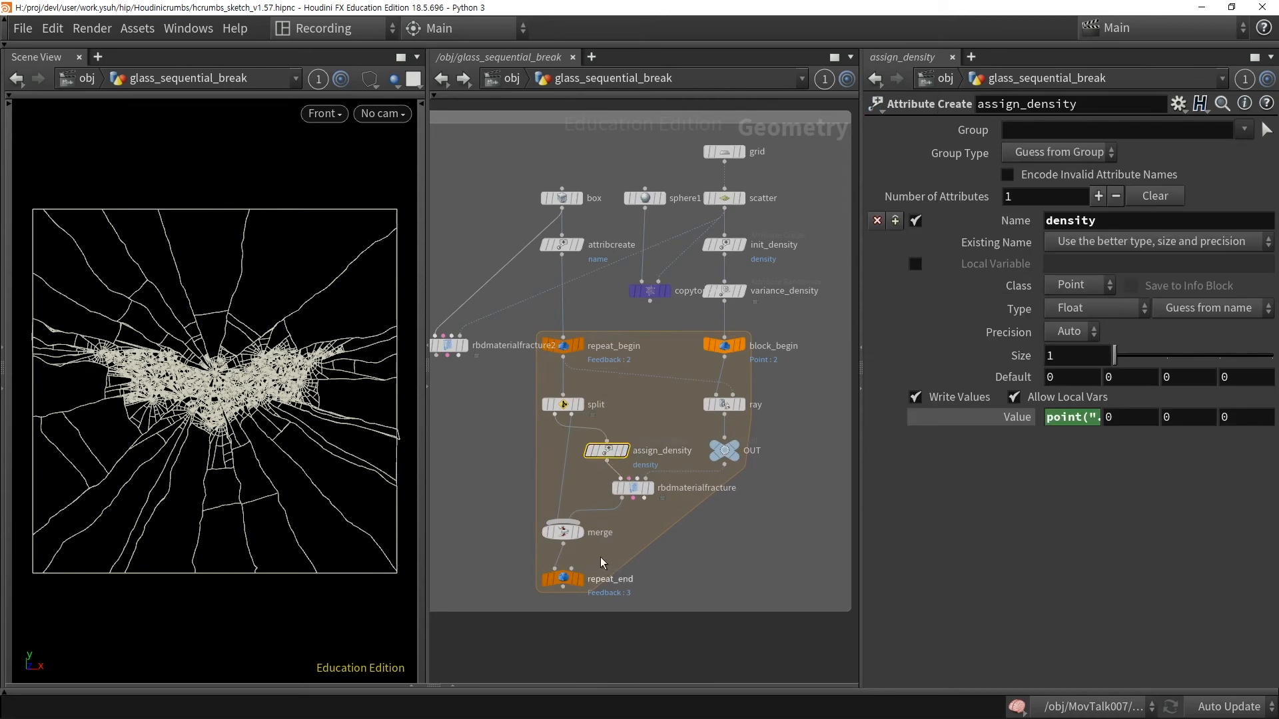
key(g)
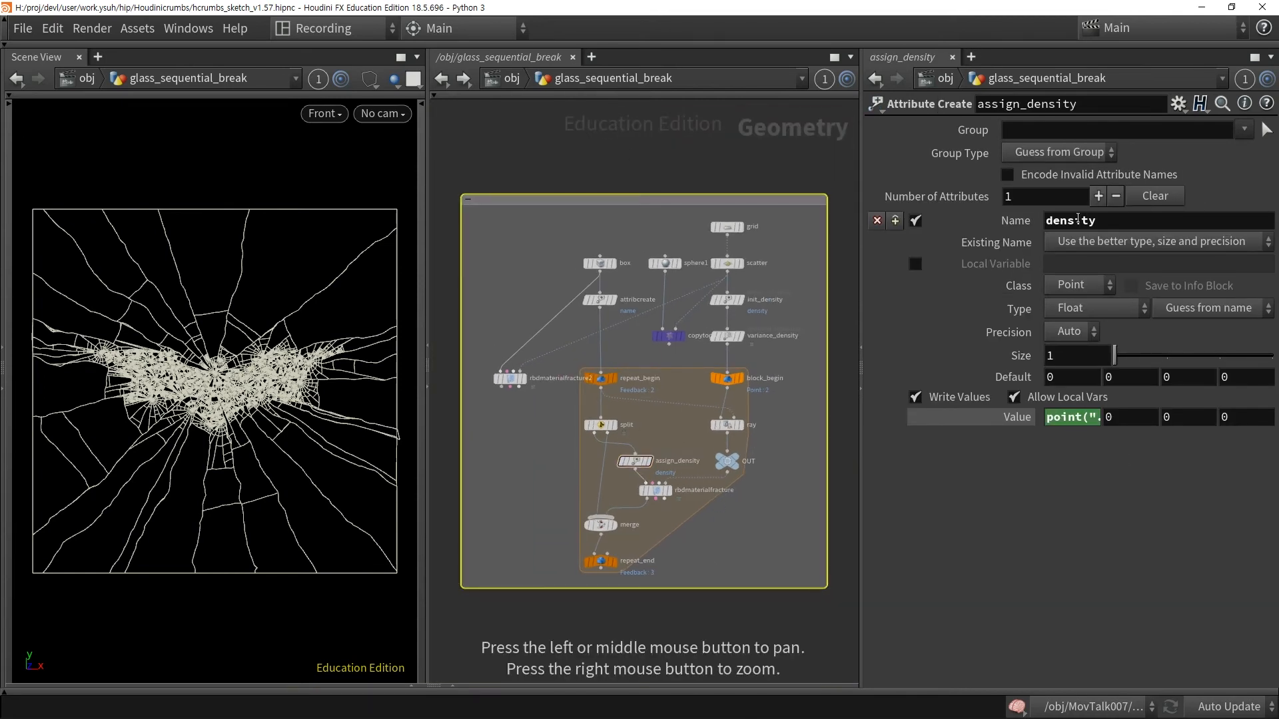
click(1073, 420)
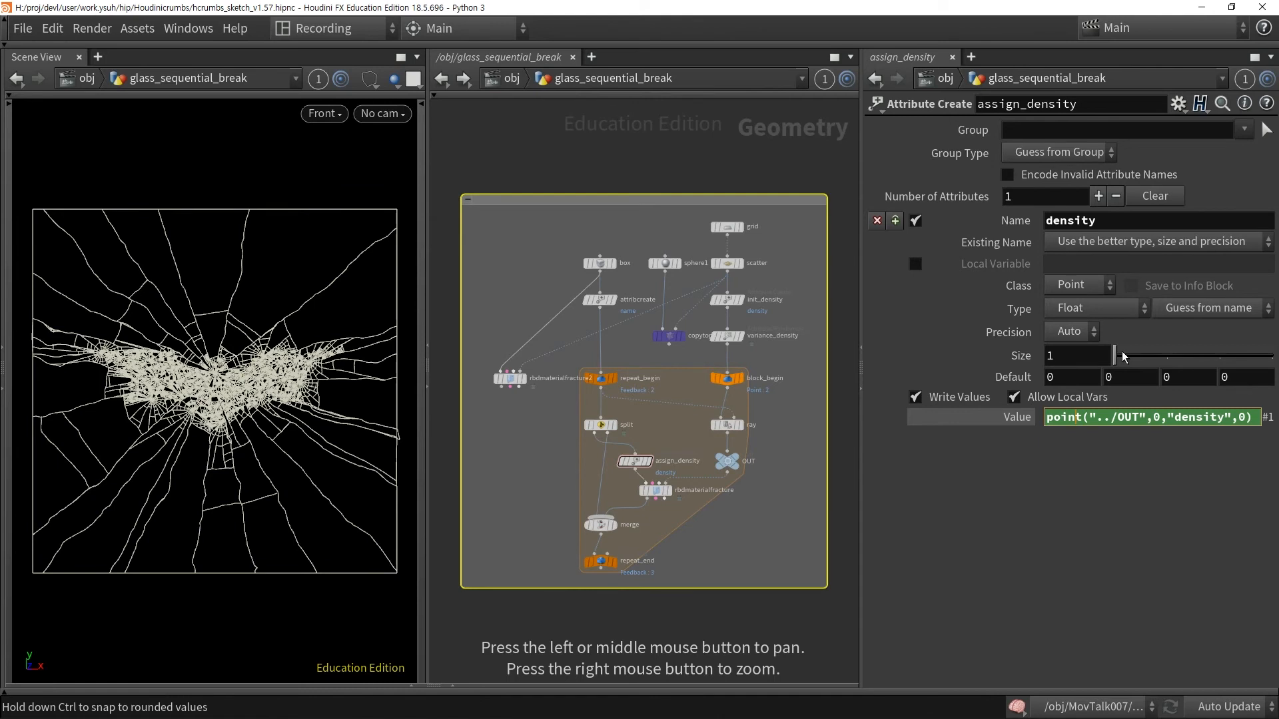
click(742, 166)
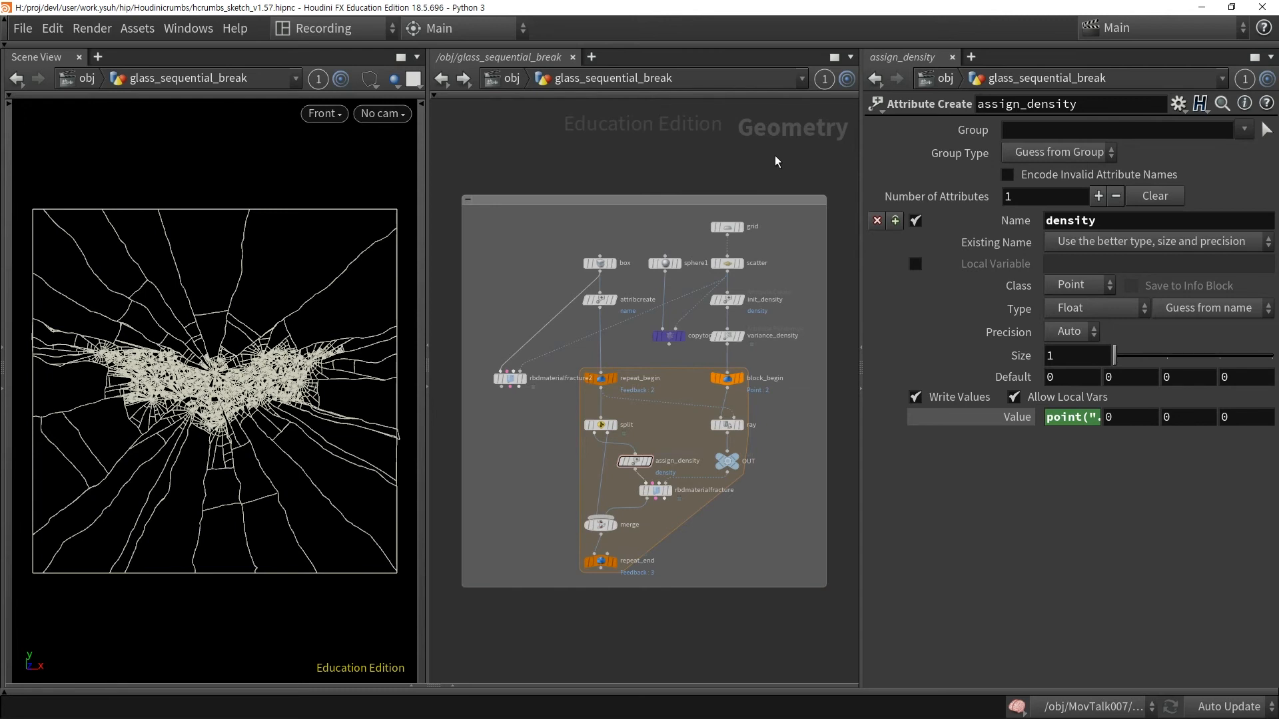
- Go to the clustering example built from box3 and add2, and display rbdmaterialfracture5's output with its settings
scroll(781, 162, down, 2)
middle_drag(849, 175, 603, 191)
scroll(603, 191, down, 2)
middle_drag(766, 160, 572, 217)
scroll(741, 445, up, 1)
middle_drag(738, 443, 739, 475)
scroll(751, 254, up, 1)
middle_drag(750, 253, 693, 213)
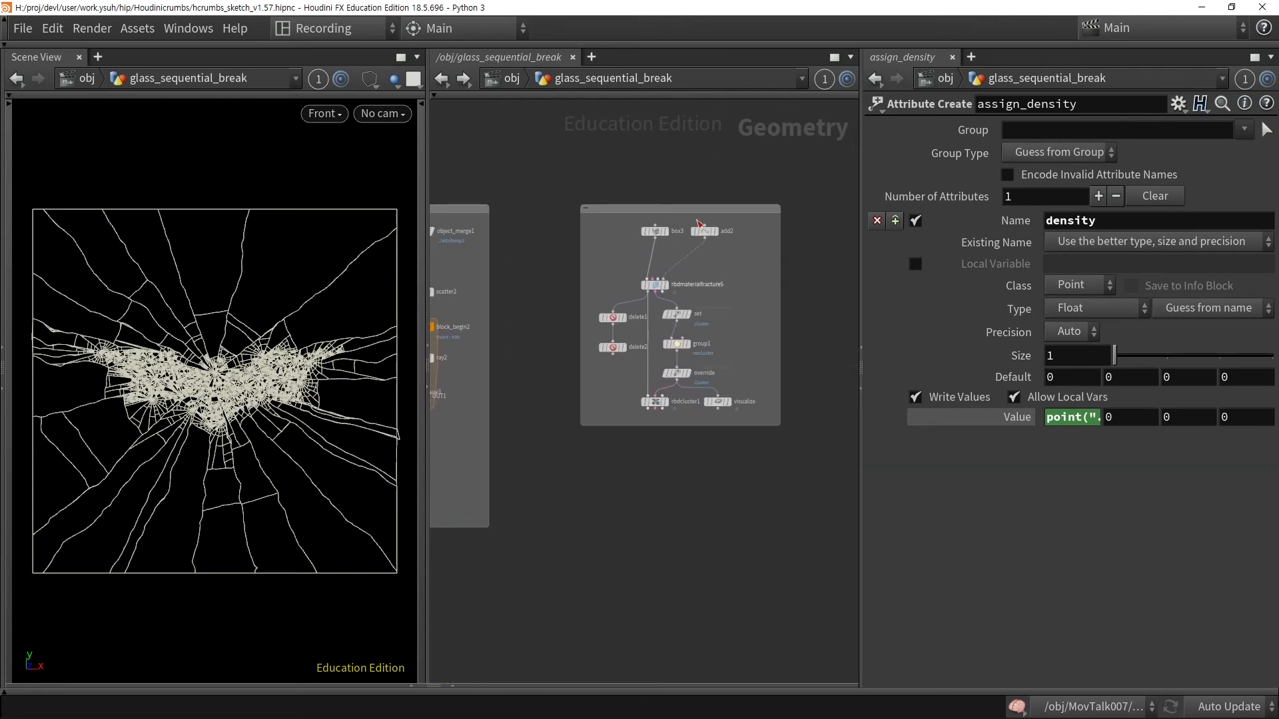
click(693, 213)
key(g)
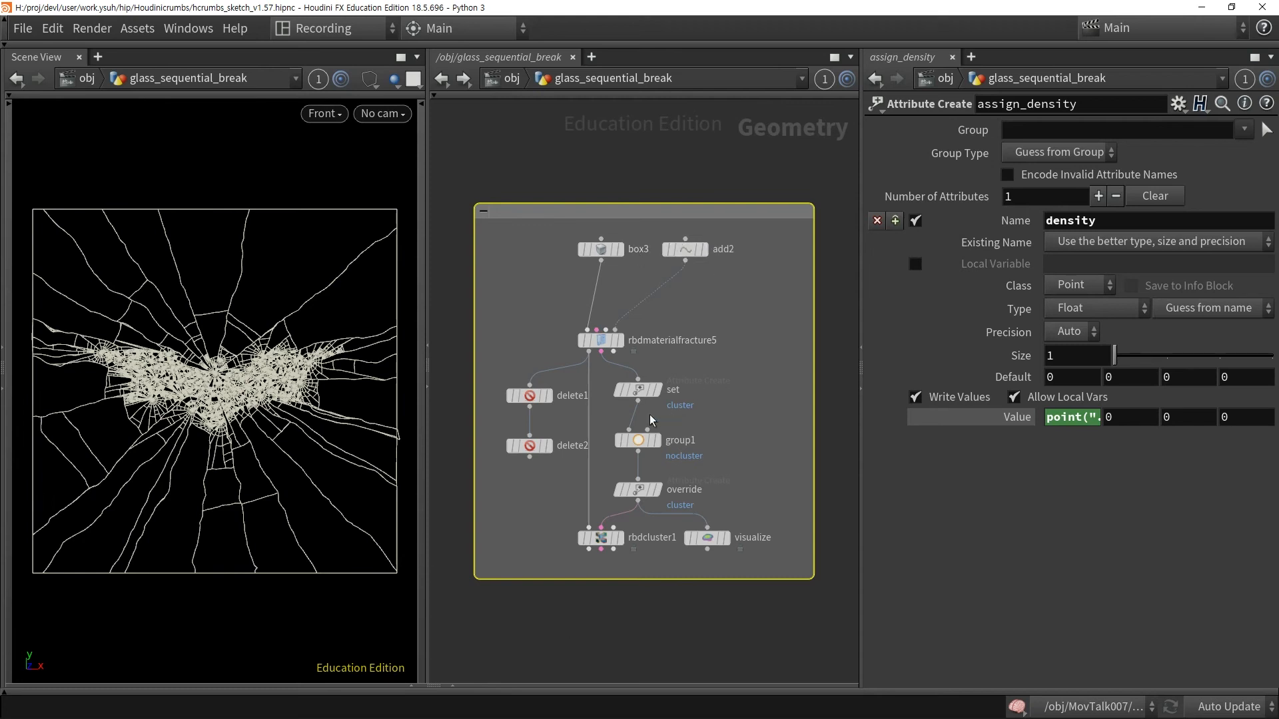
click(615, 349)
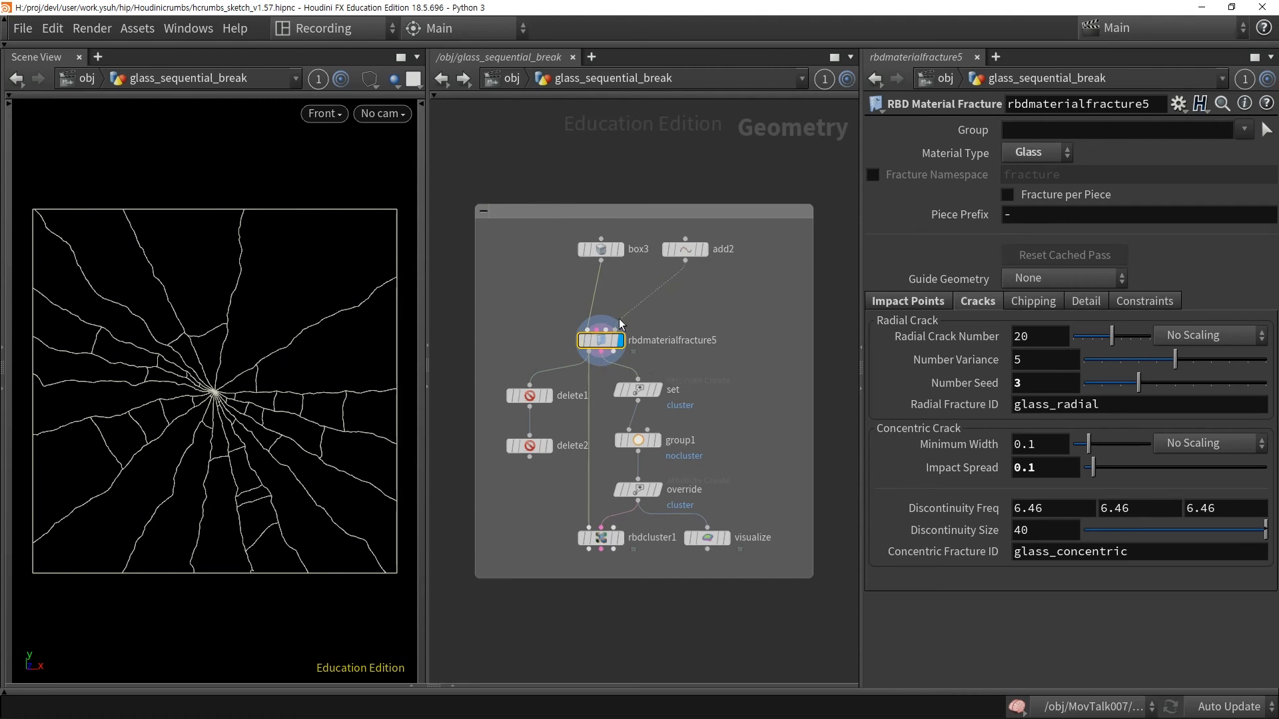
- Display rbdcluster1's output and examine the clustered glass pieces in perspective, top and front views
mouse_move(621, 545)
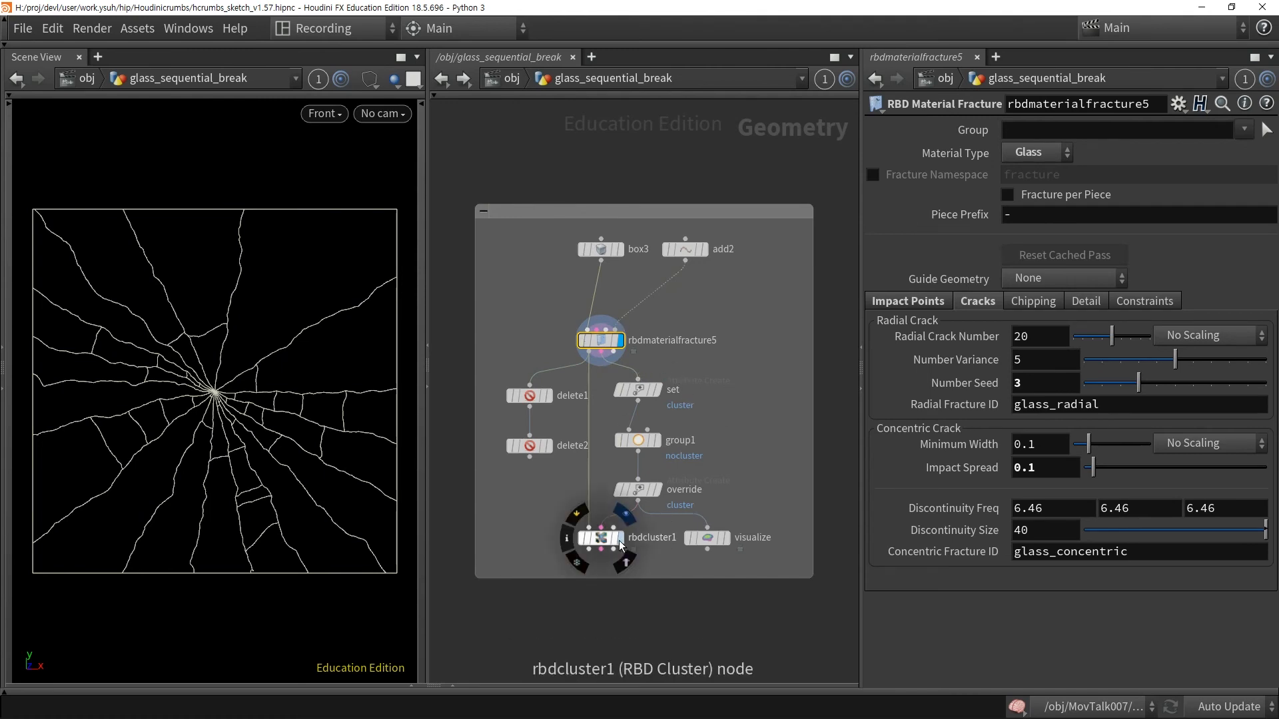
click(621, 545)
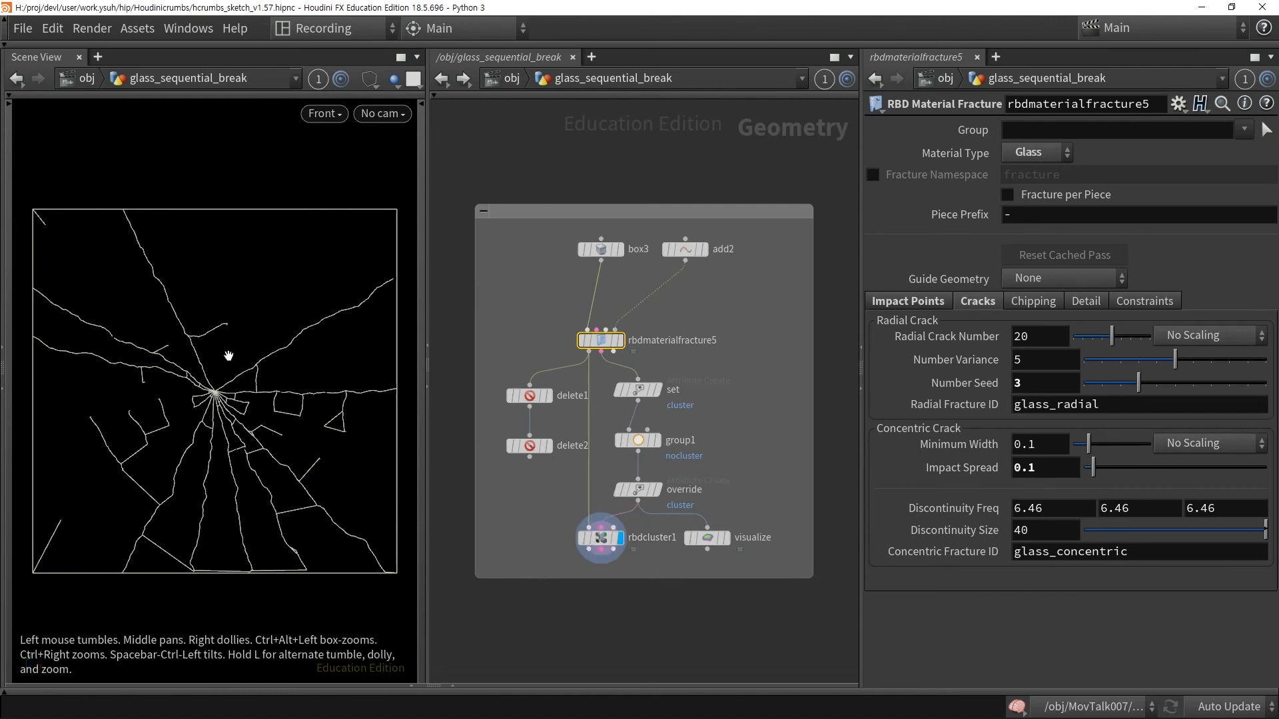
key(space+1)
mouse_move(276, 401)
mouse_down()
mouse_move(234, 420)
mouse_move(333, 172)
mouse_up()
key(shift+w)
drag(314, 269, 346, 434)
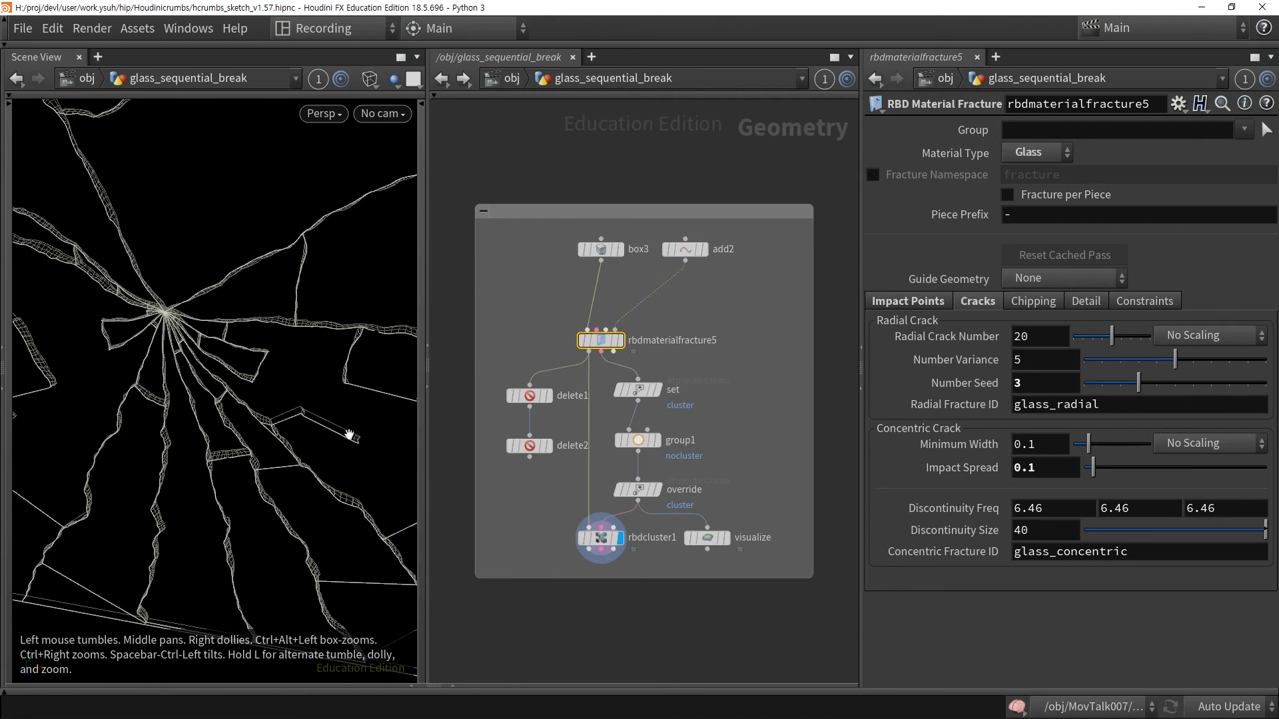
drag(262, 449, 270, 367)
key(space+2)
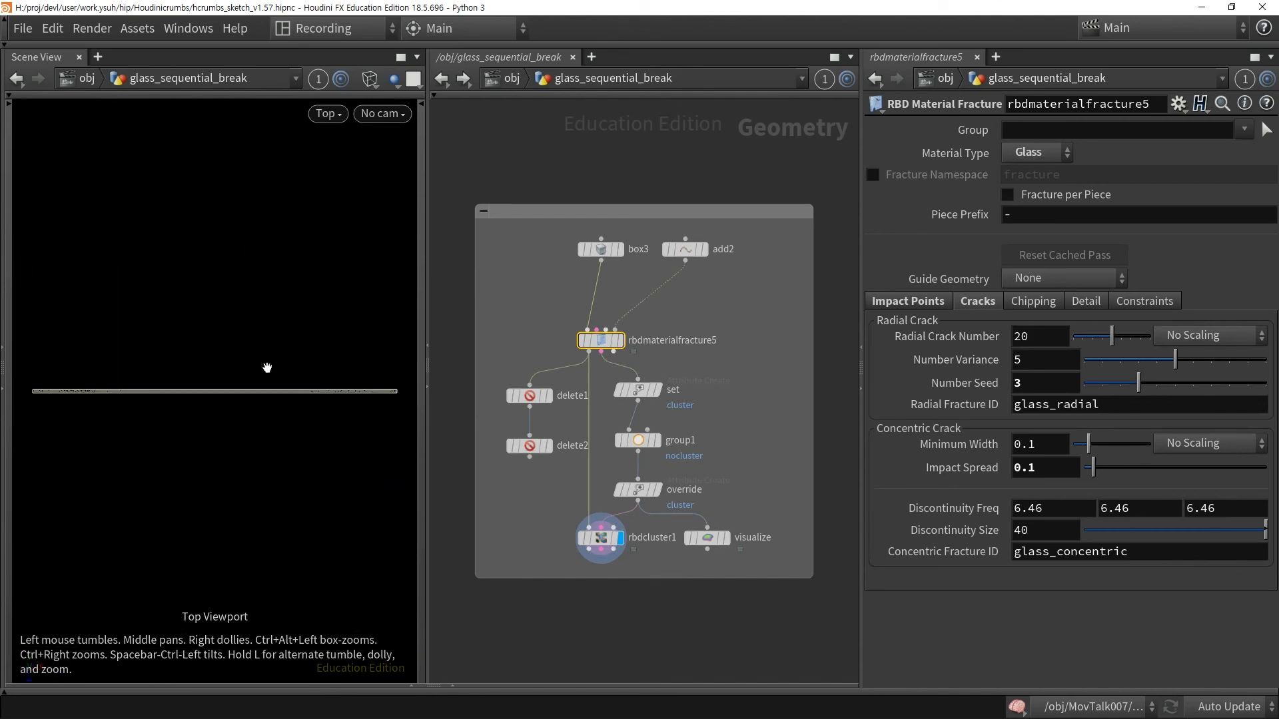
key(space+3)
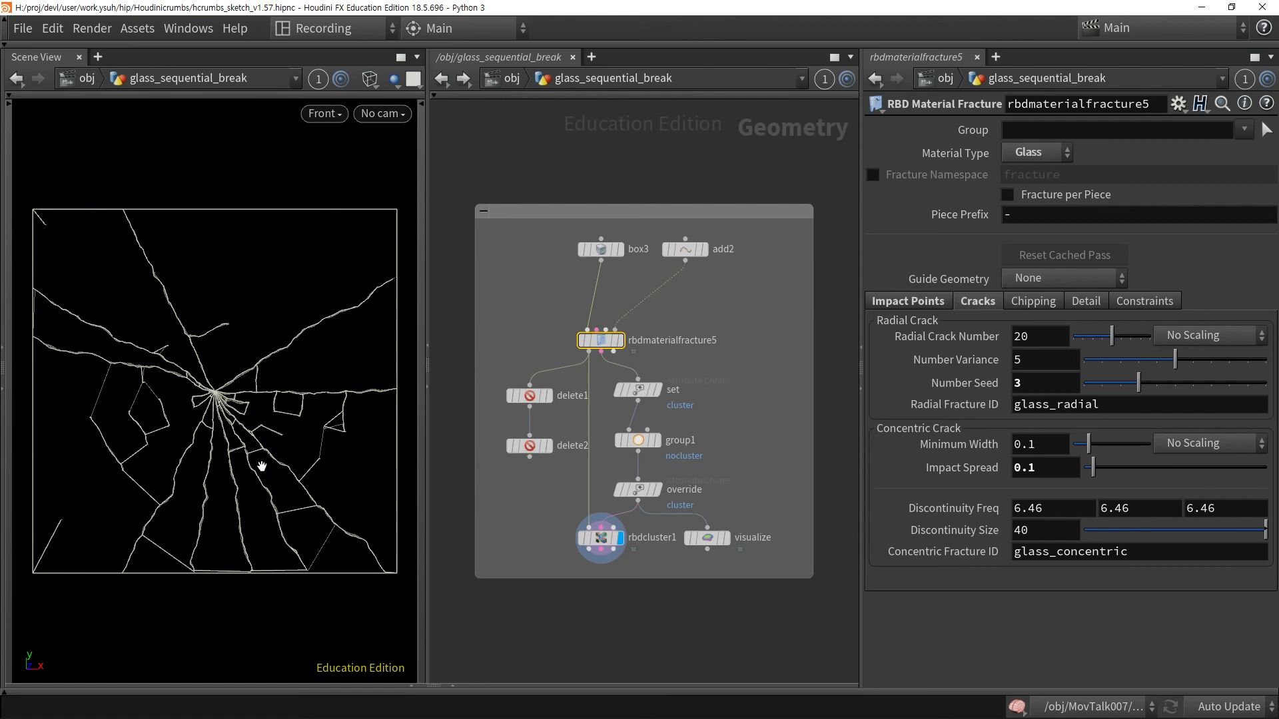
- Display the outputs of delete1 and delete2 and inspect their settings, viewing the remaining inner crack faces in perspective
click(550, 397)
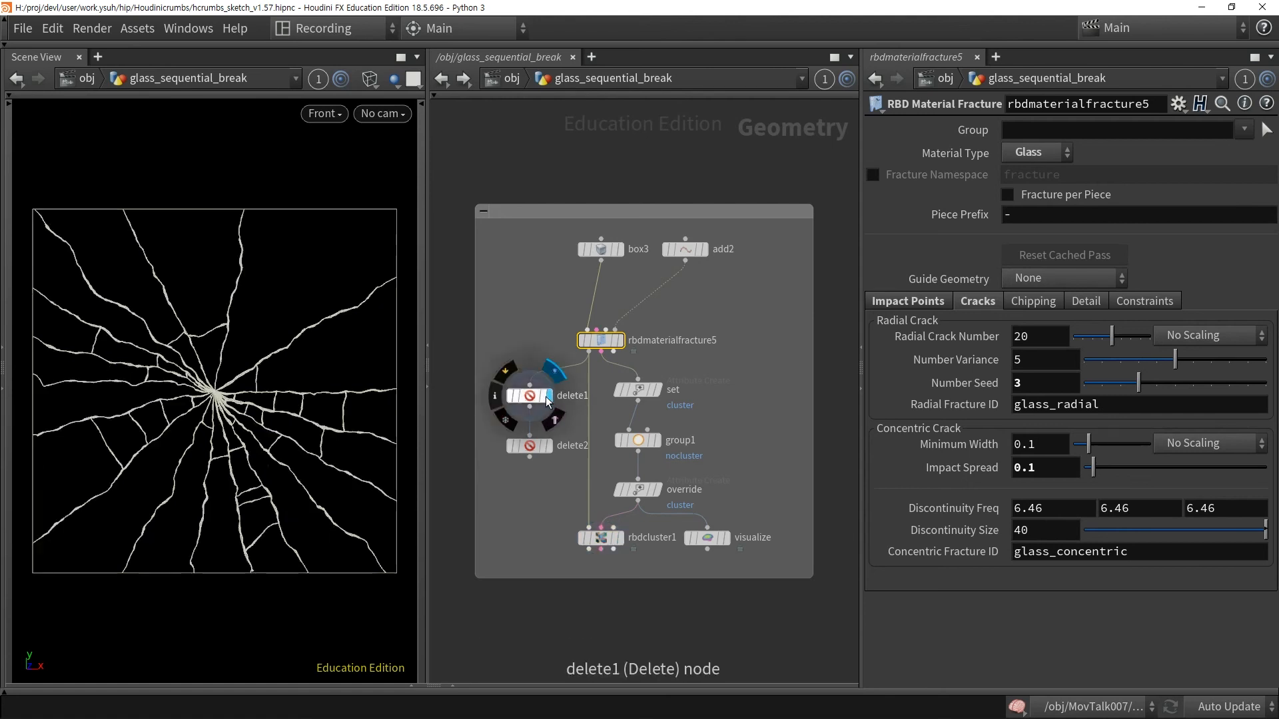
click(529, 396)
click(549, 446)
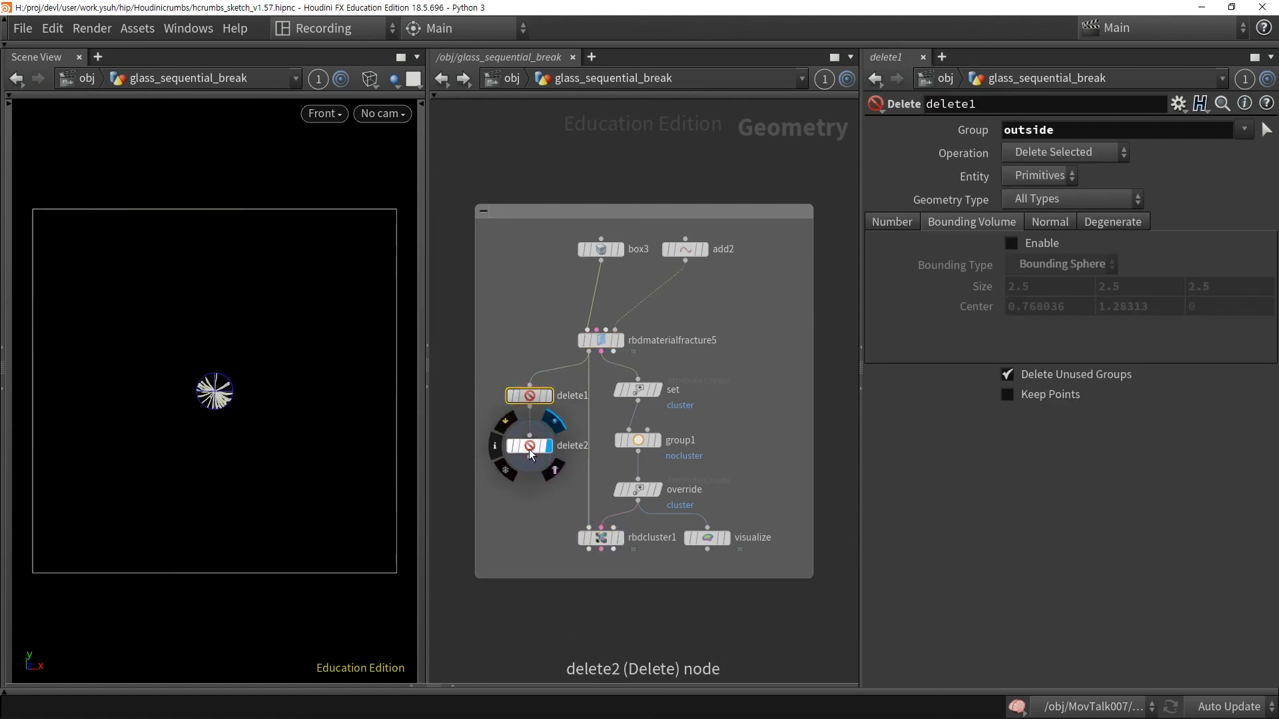
click(531, 454)
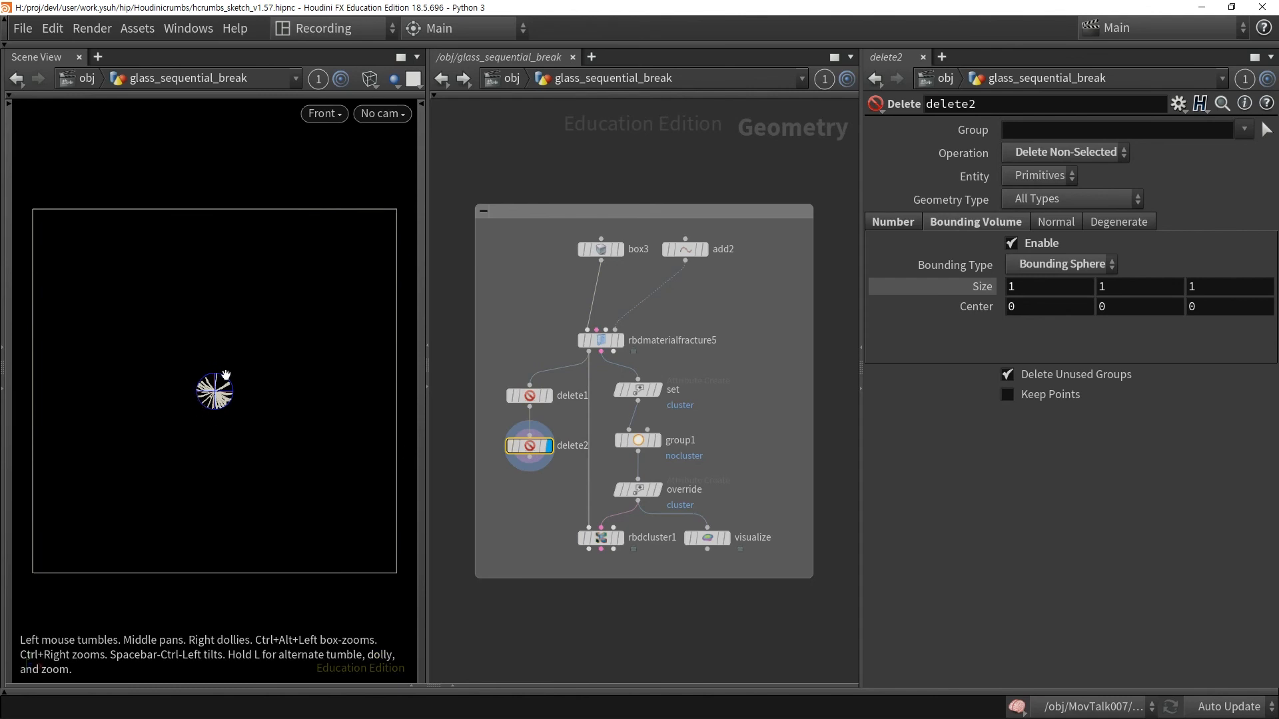
drag(232, 390, 245, 411)
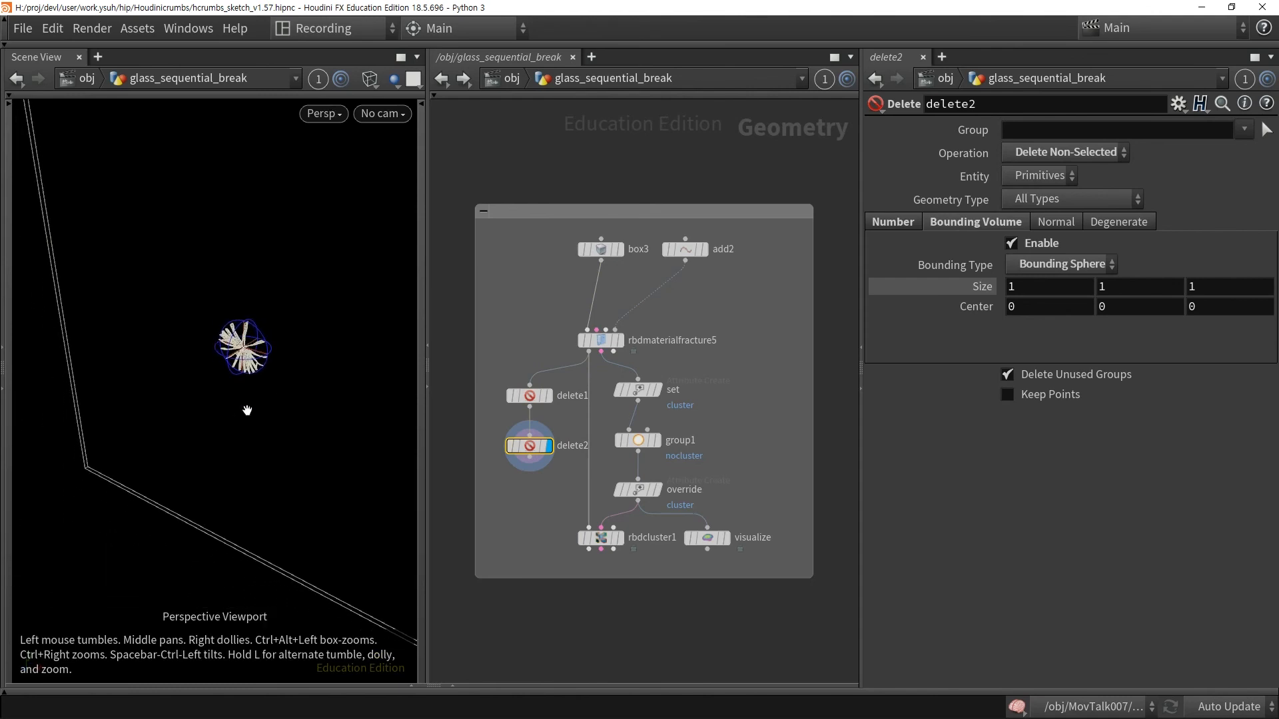